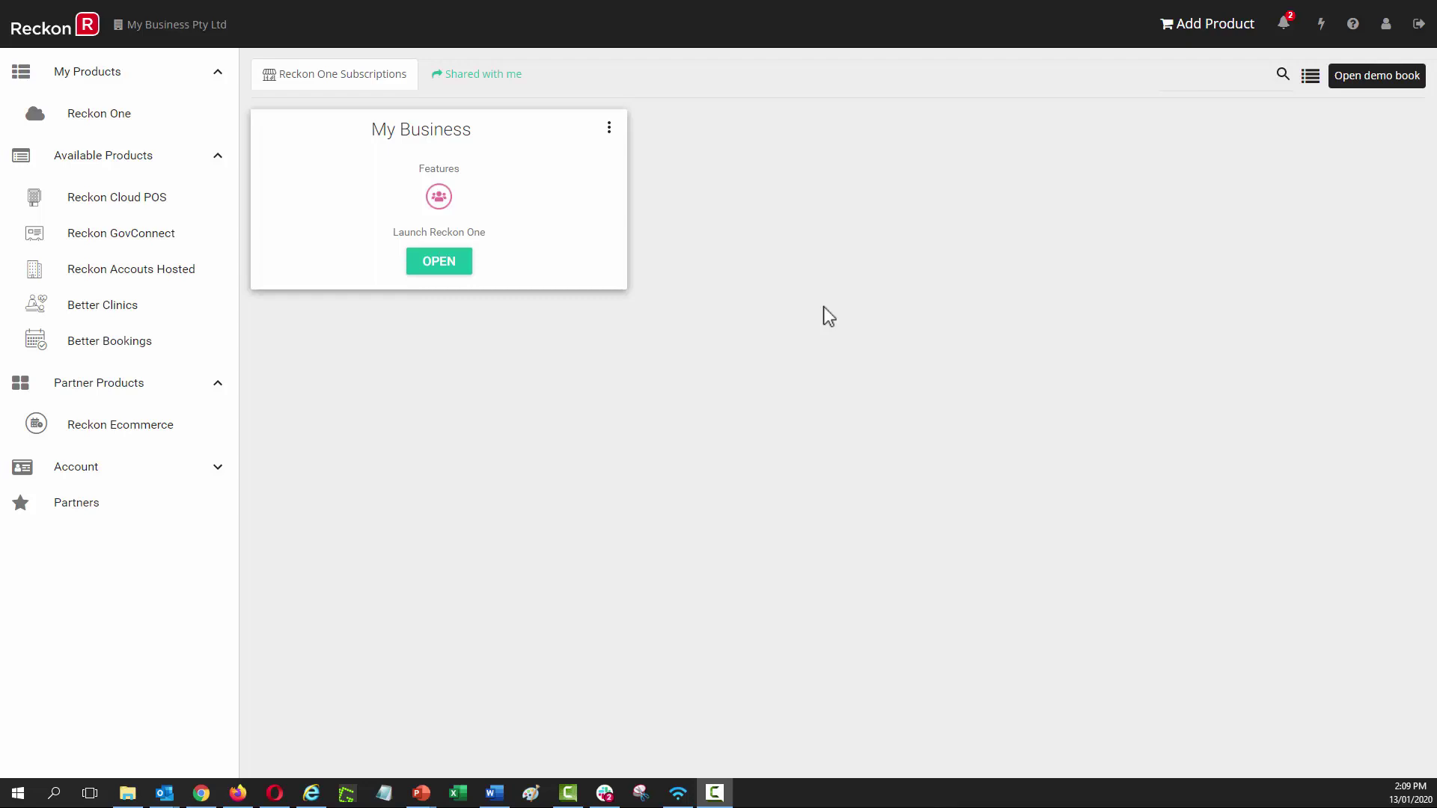
In the book's module customisation, set The Basics Core to Required ($7) and Pay Employees to Medium ($9).
left_click(610, 129)
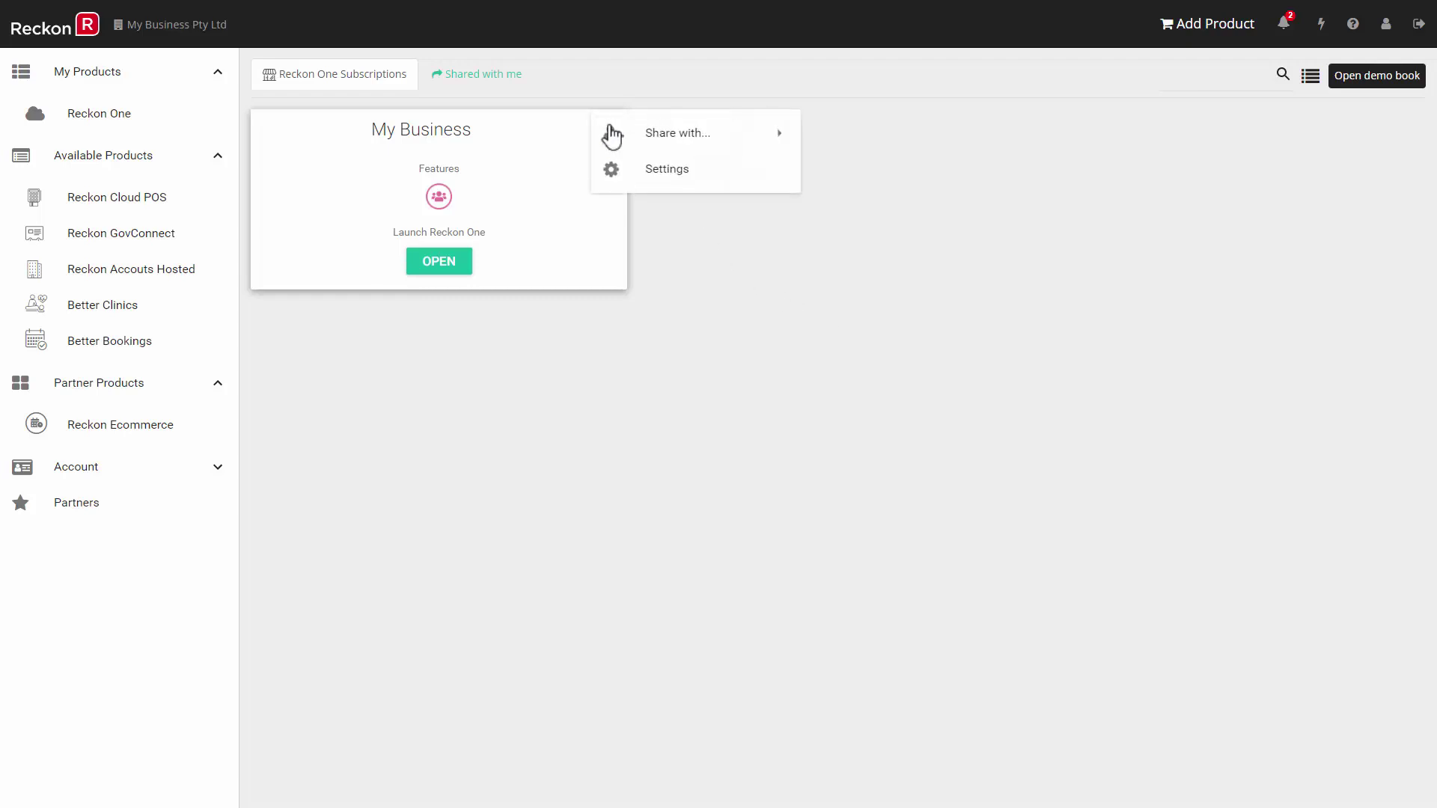
left_click(675, 175)
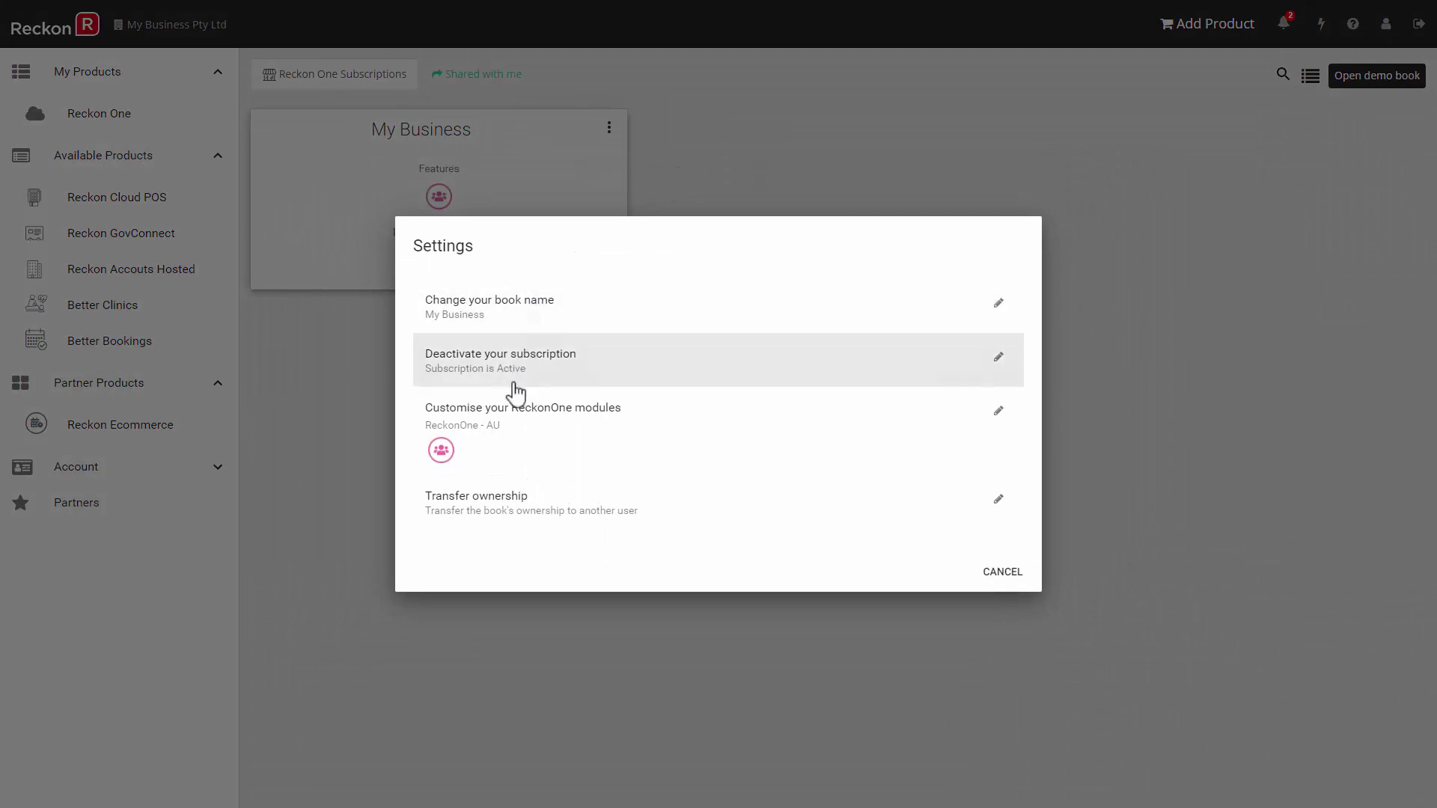
left_click(508, 425)
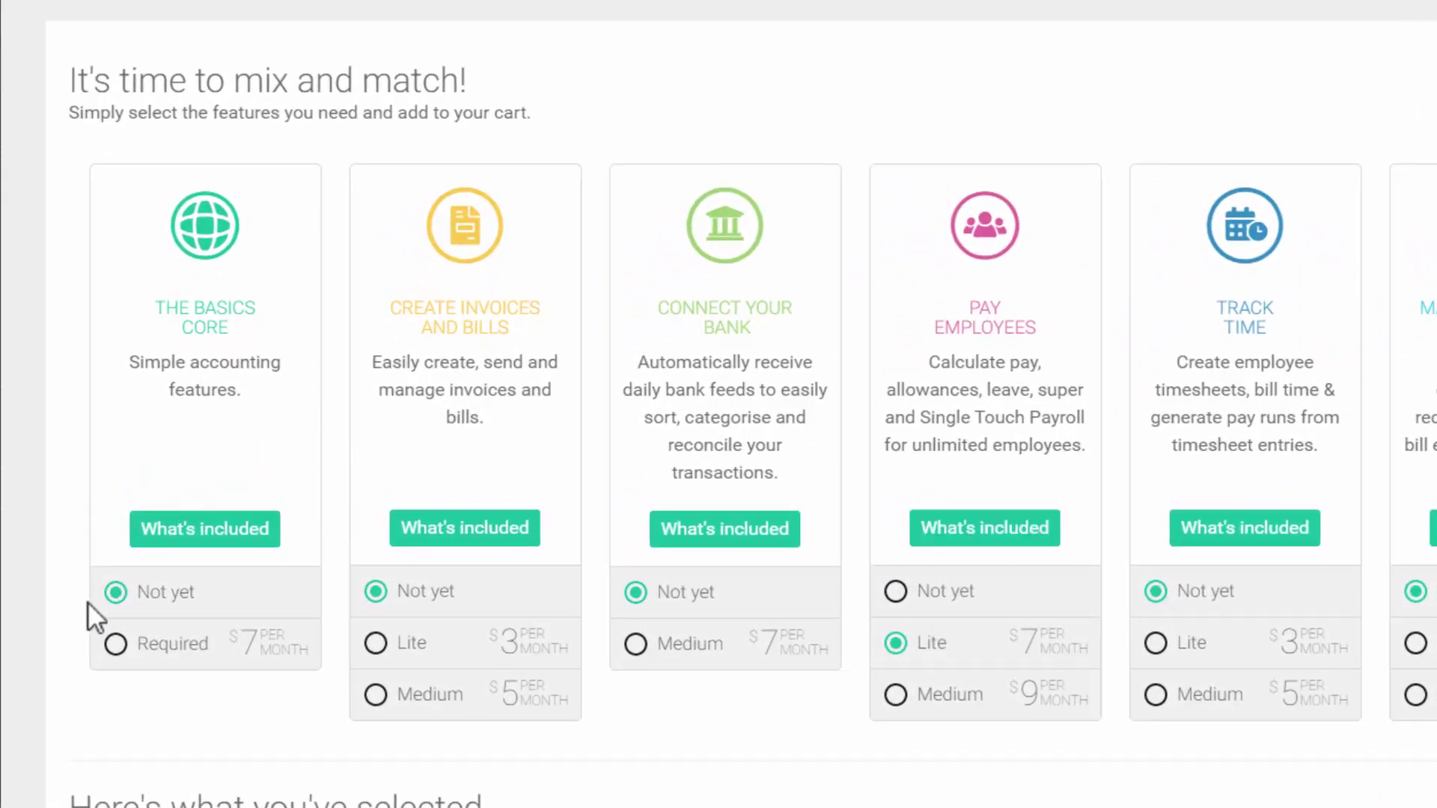
left_click(116, 645)
left_click(896, 695)
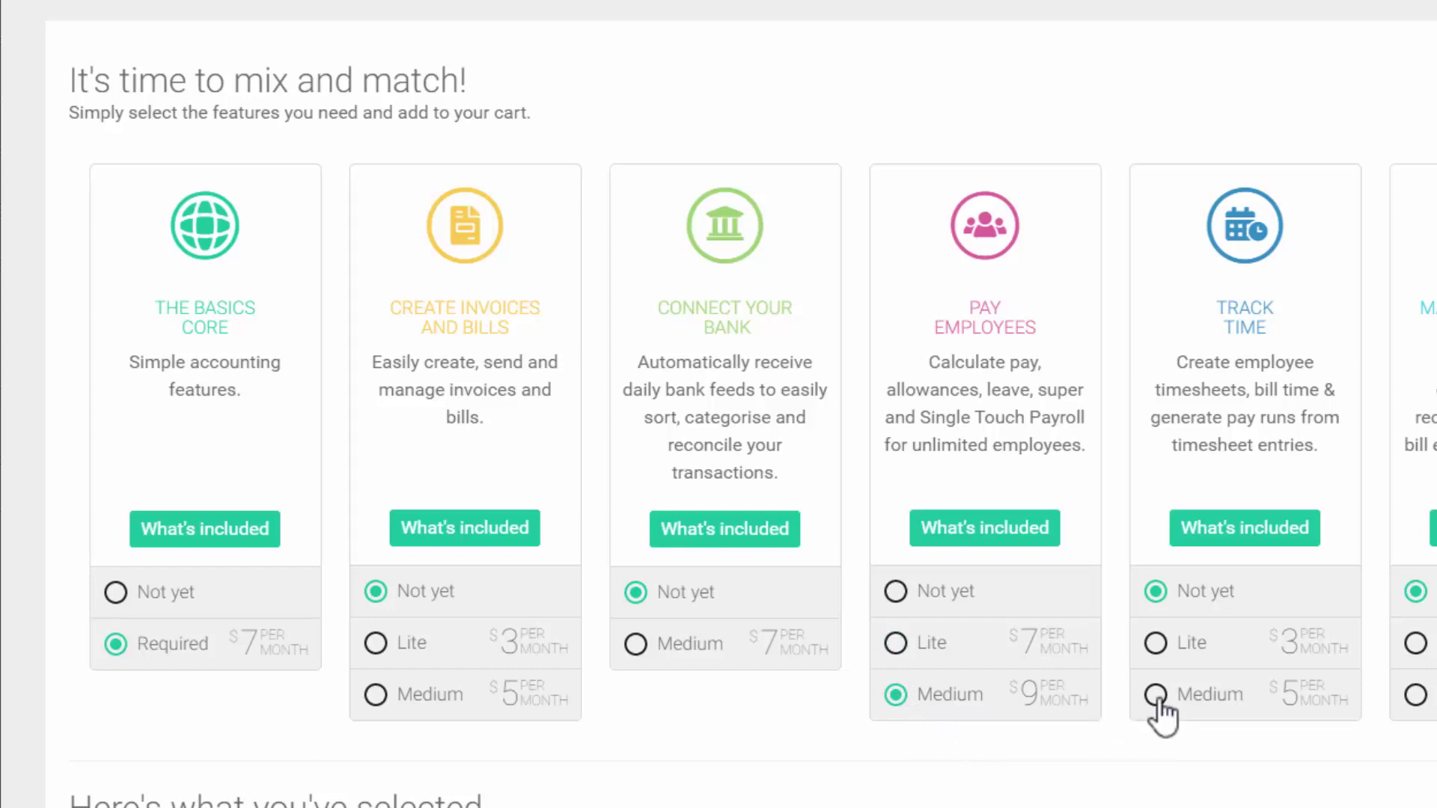
left_click(1259, 553)
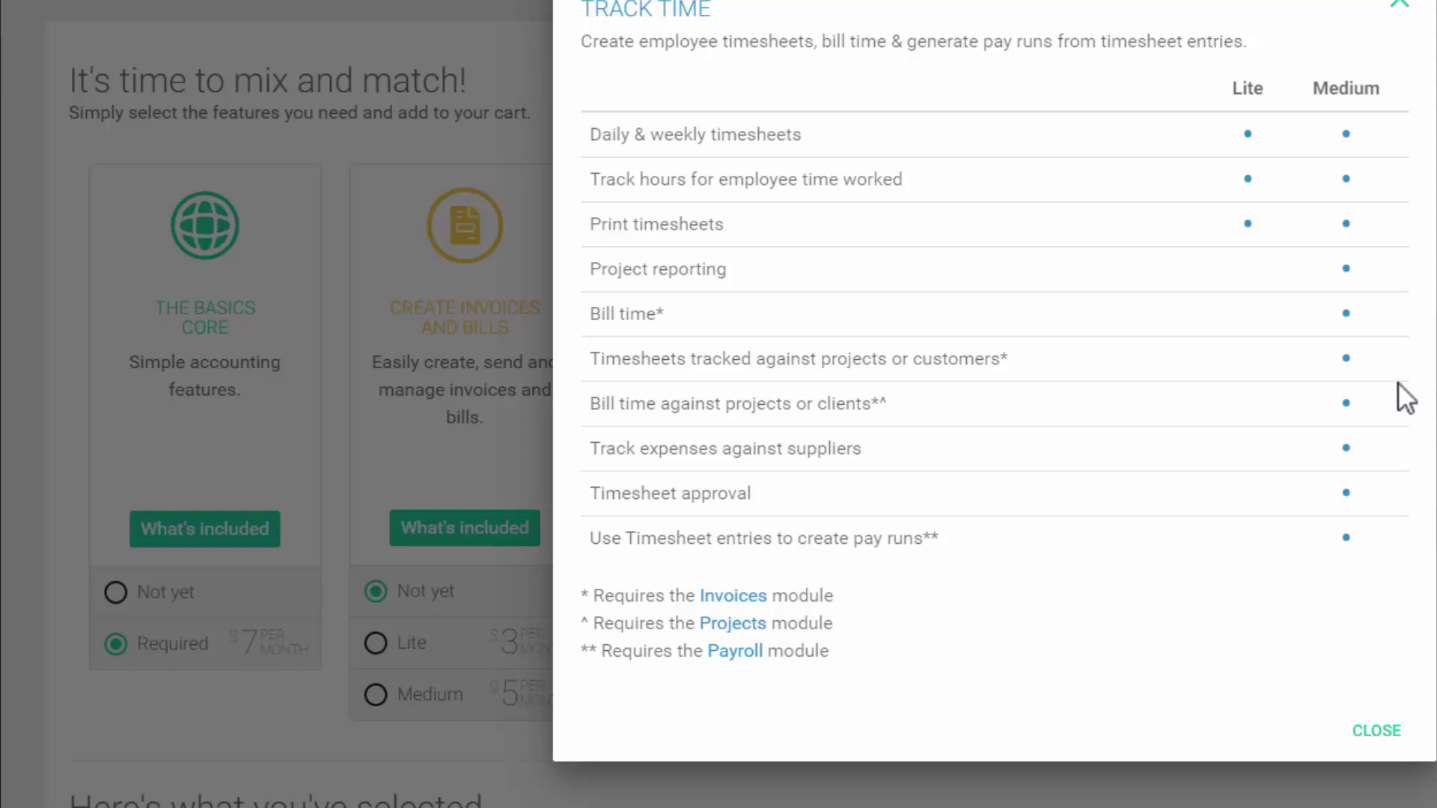
left_click(1377, 731)
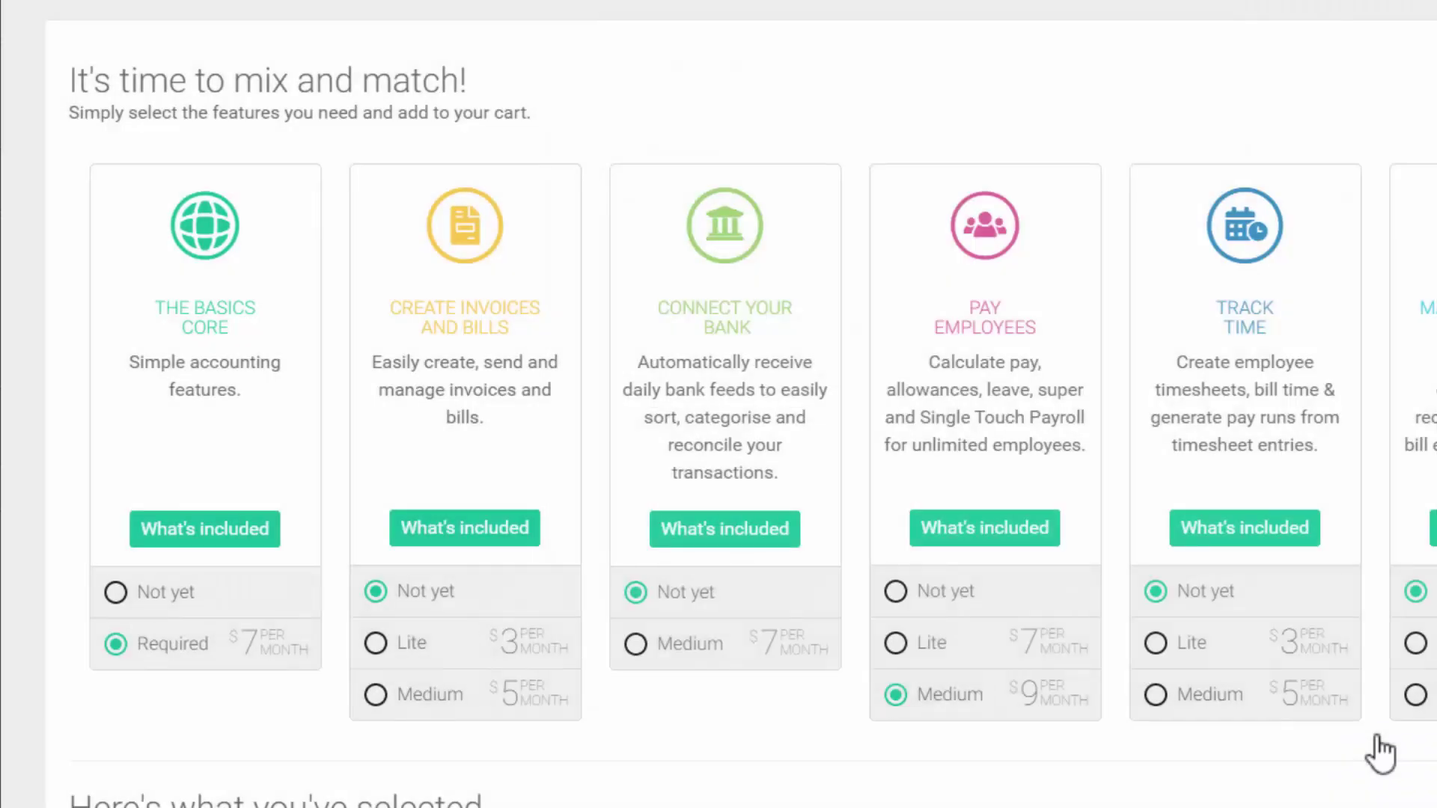
Choose Medium for Track Time and apply the $21 monthly module package.
left_click(1156, 695)
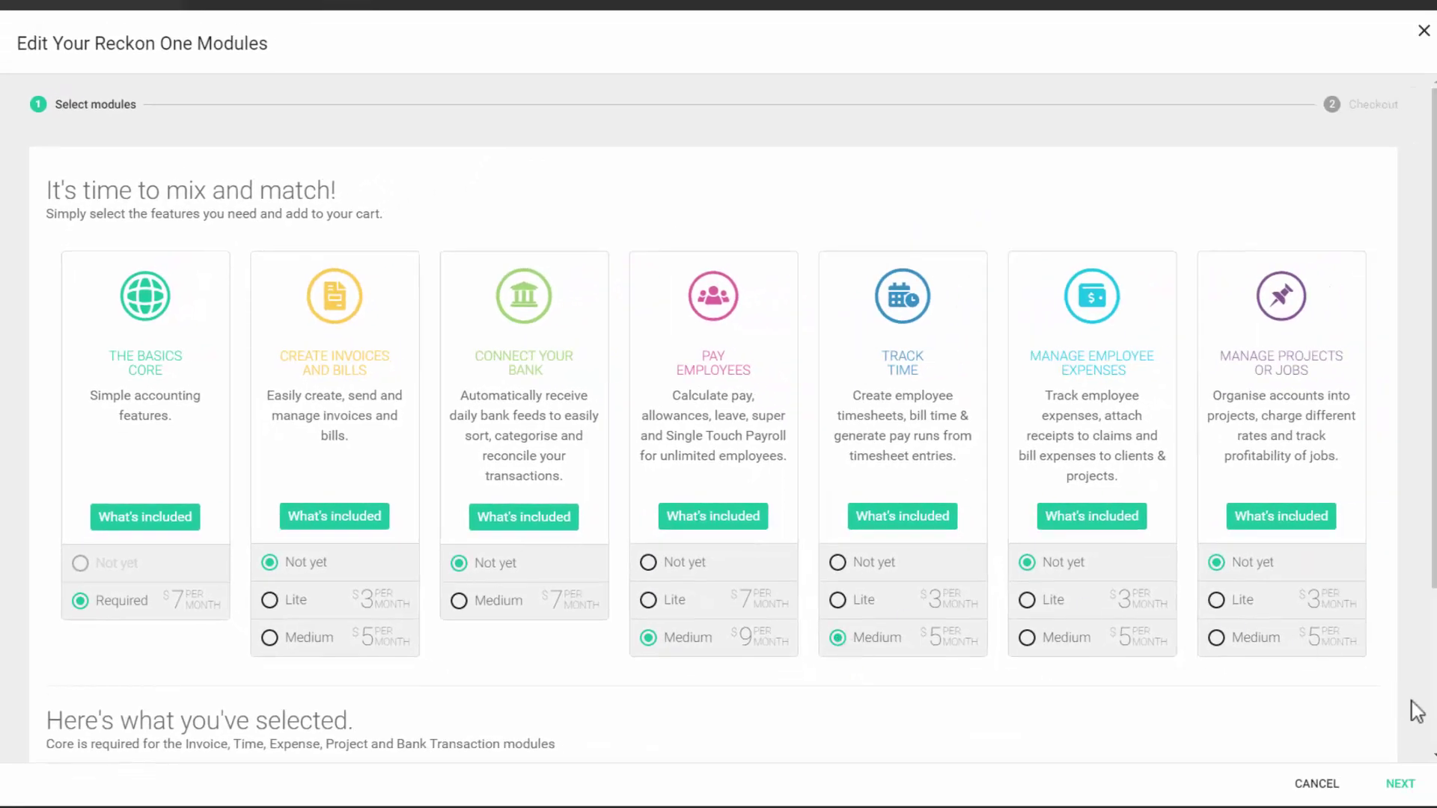
scroll(1433, 724, "down", 3)
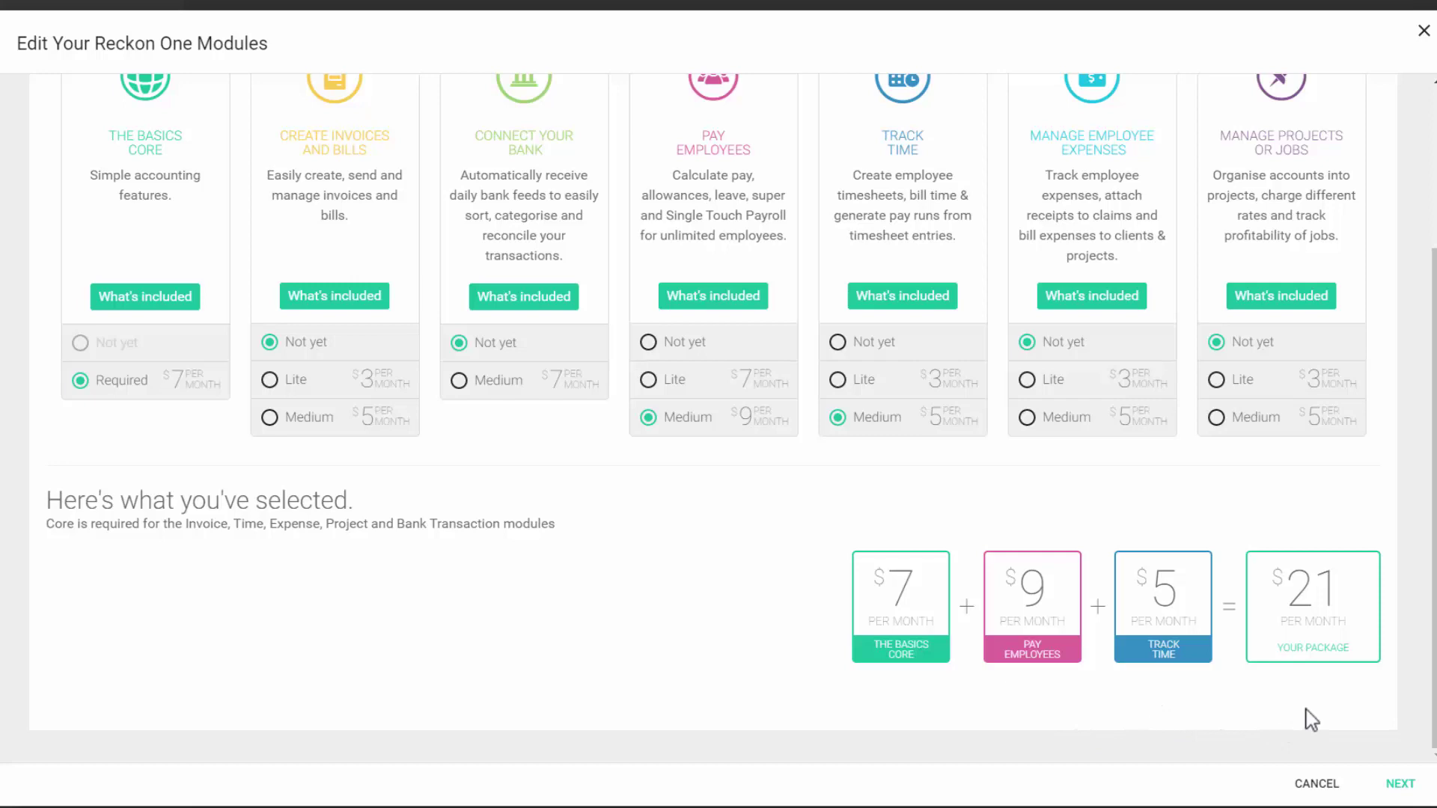
left_click(1400, 784)
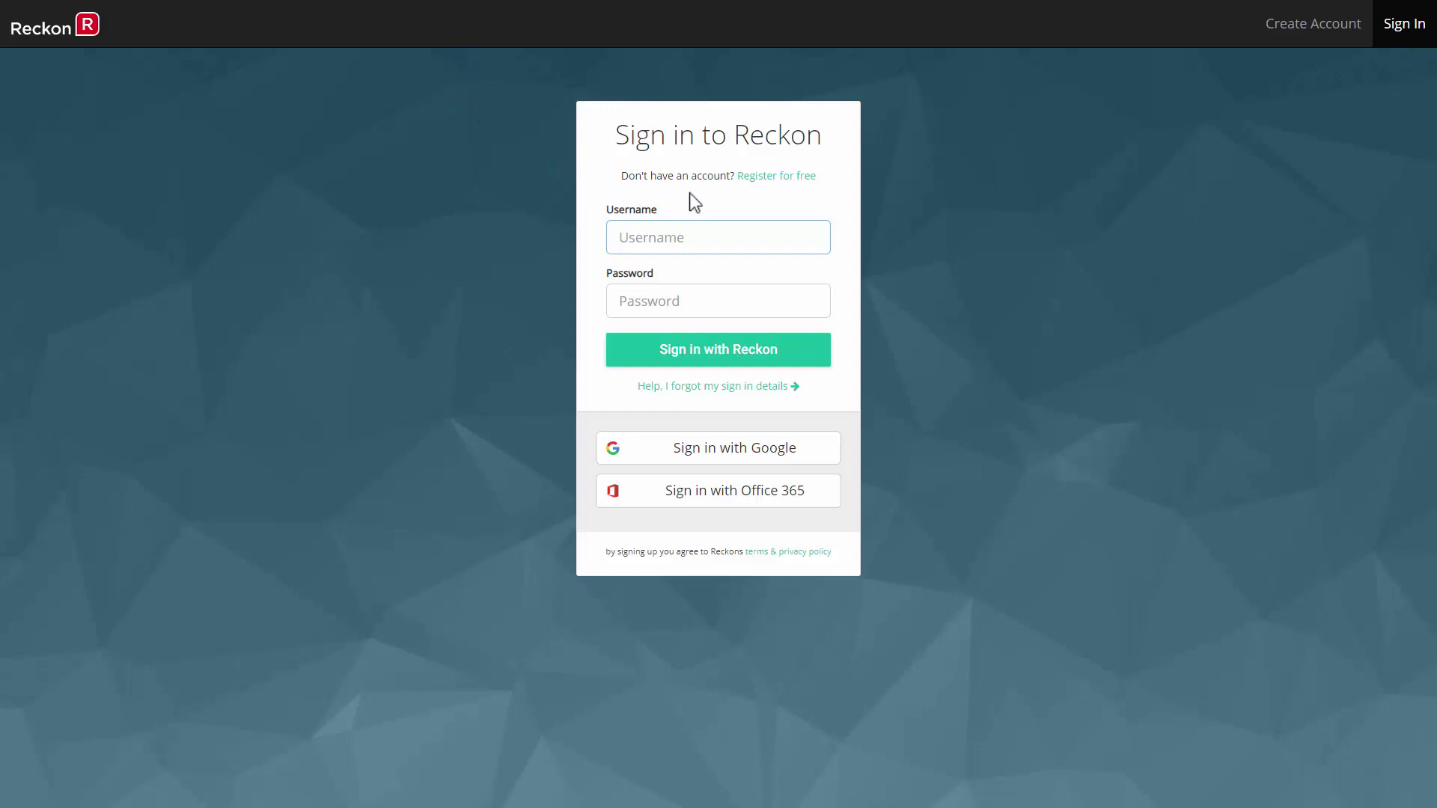
Register a new account with the employee's details and a matching password, and tick I'm not a robot.
left_click(789, 181)
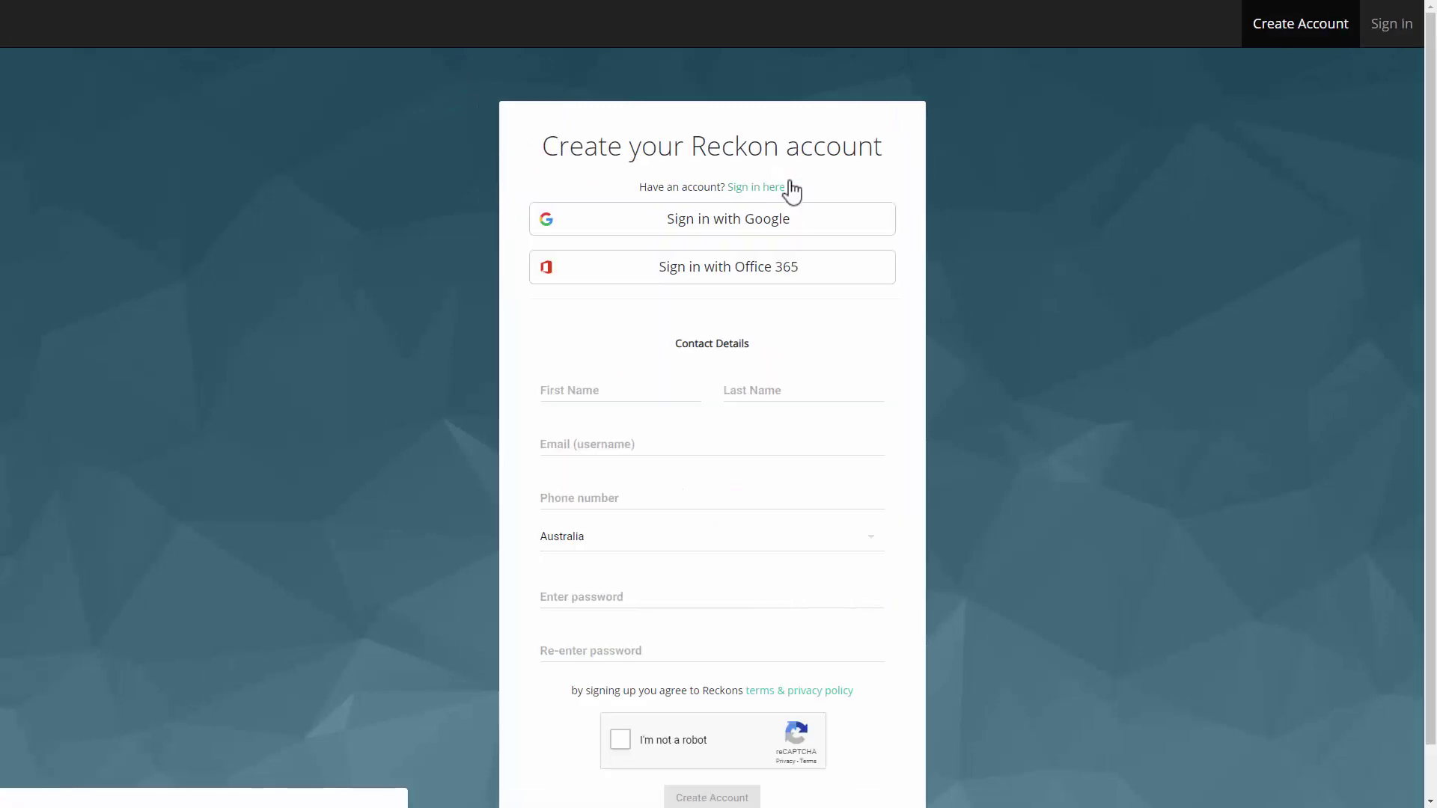
left_click(585, 387)
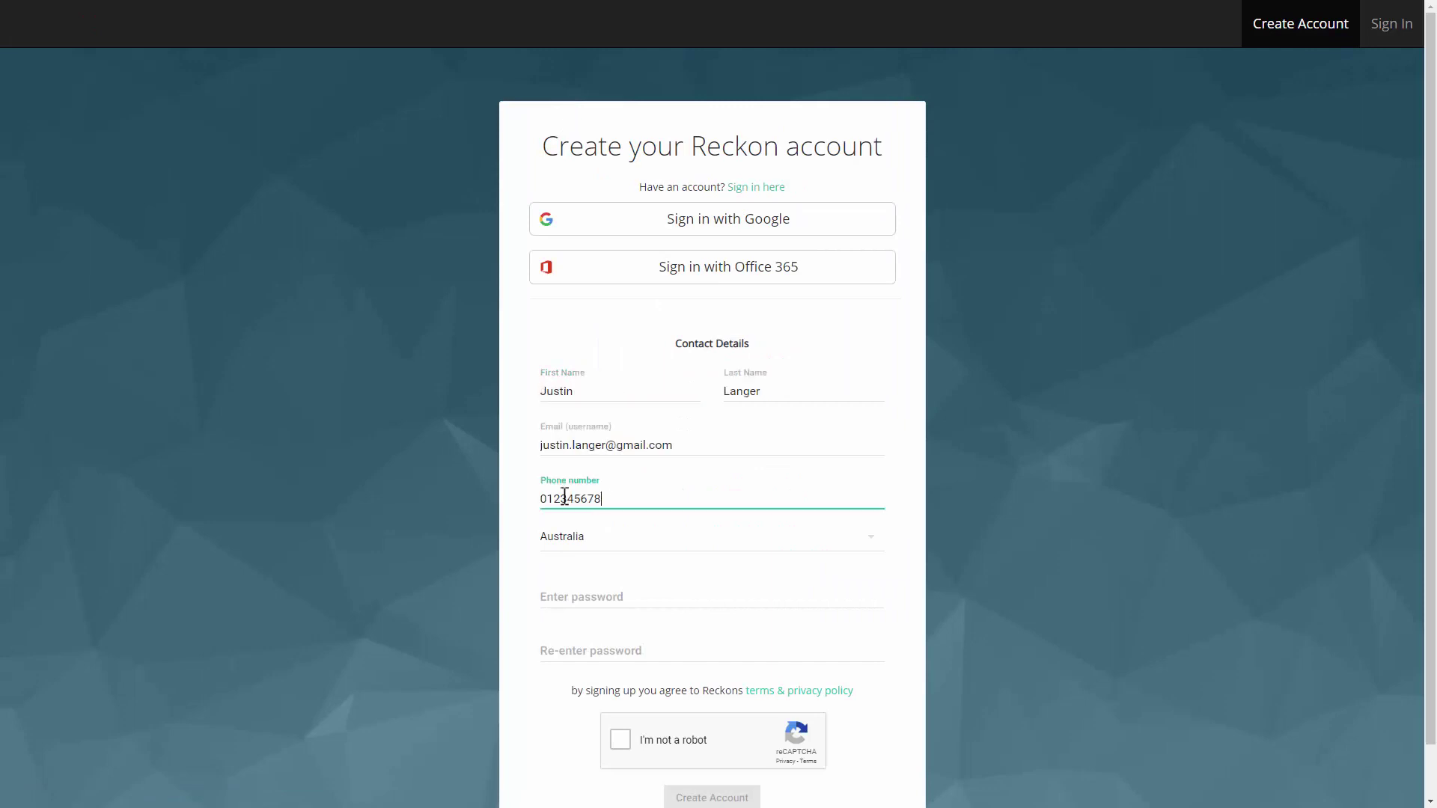
type("9")
left_click(565, 588)
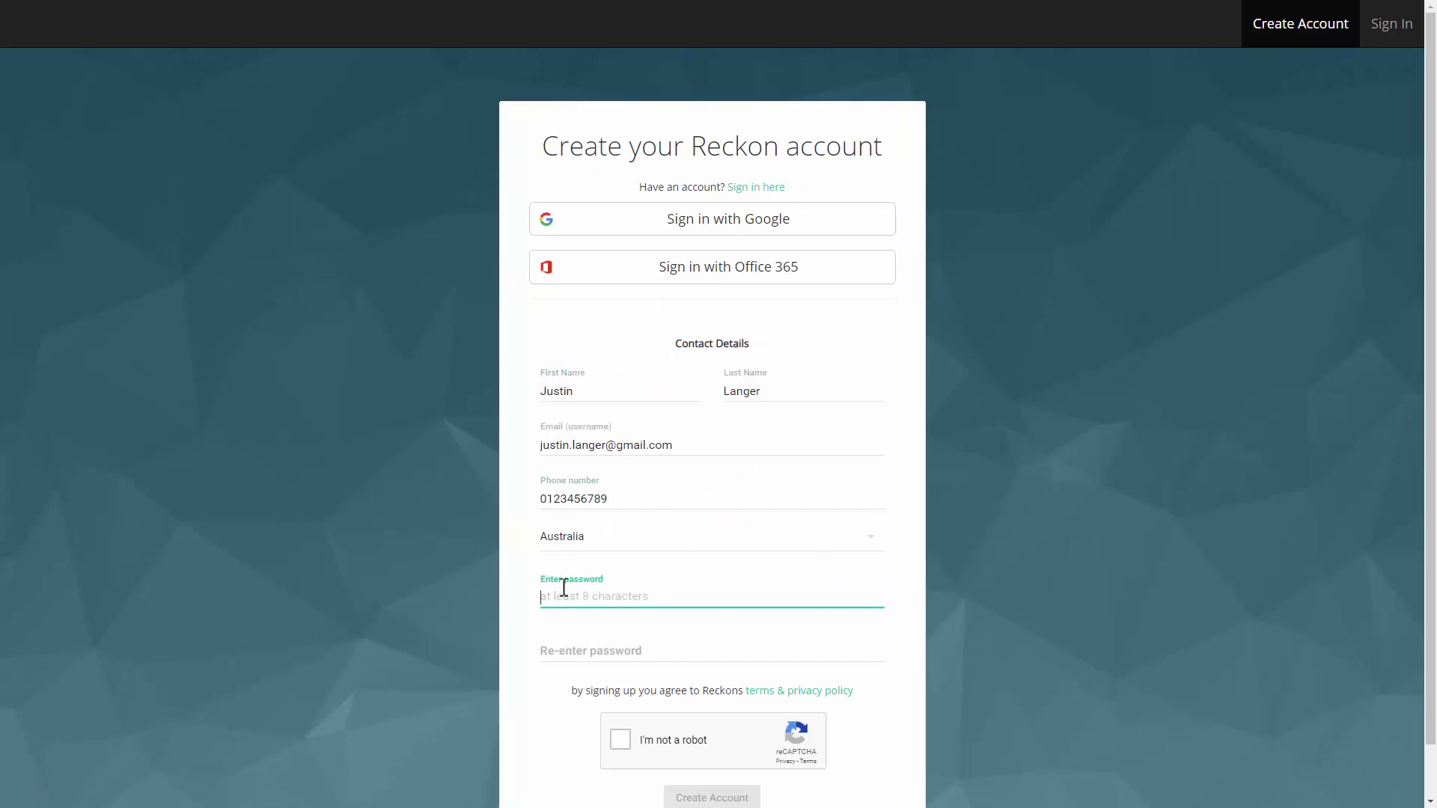
type("password")
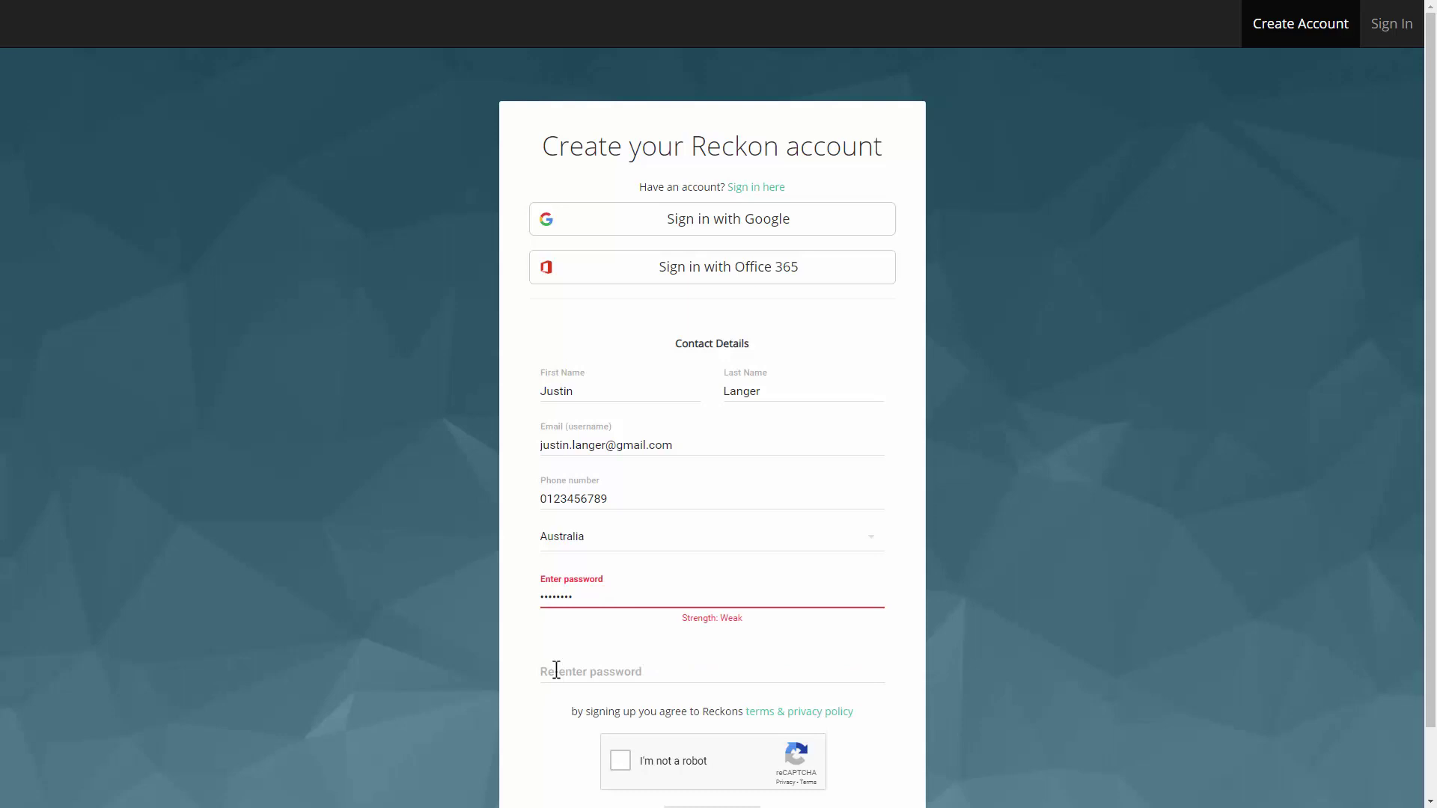
left_click(556, 670)
type("password")
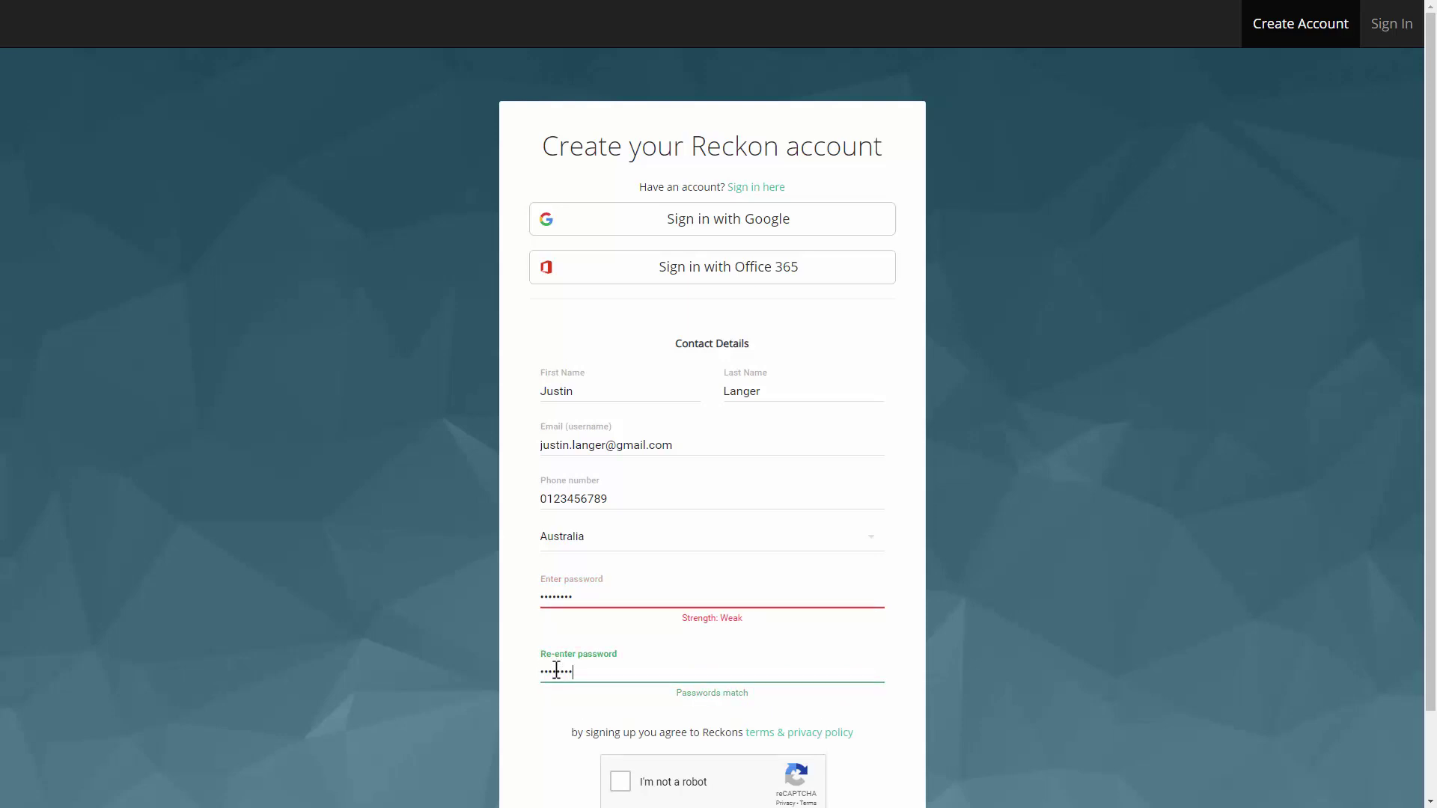
scroll(1076, 633, "down", 2)
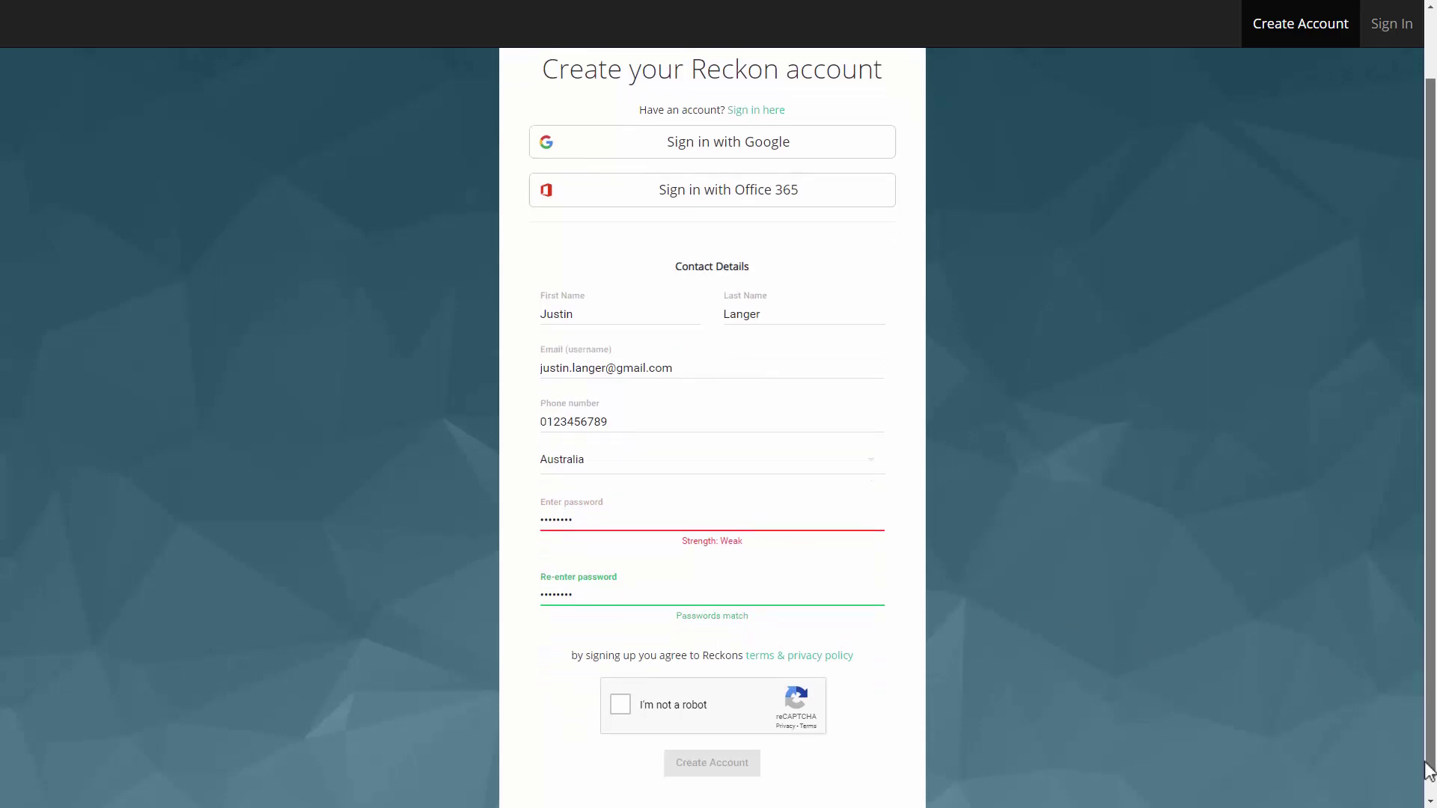
left_click(620, 683)
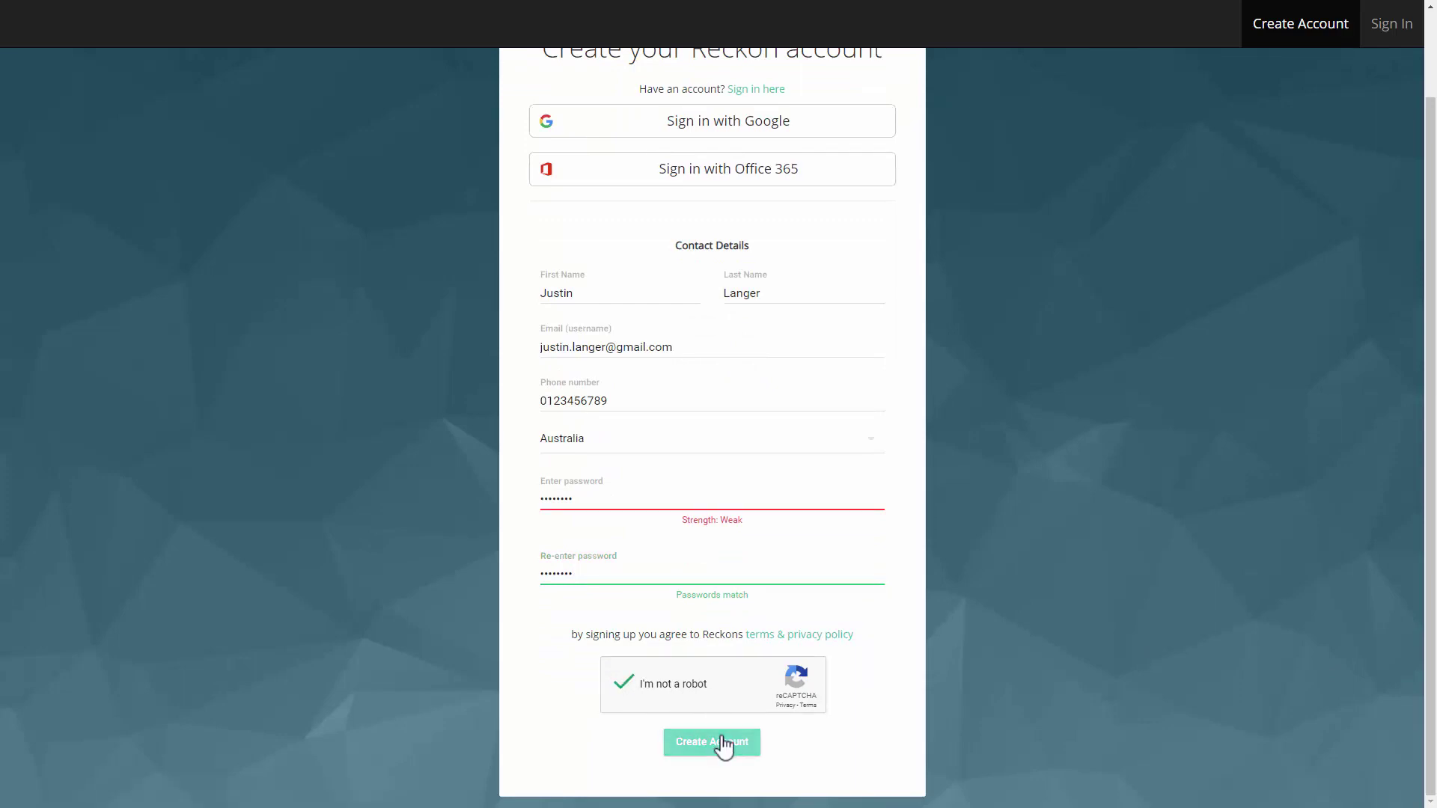
Submit the registration and land on the Subscriptions page listing My Business.
left_click(721, 742)
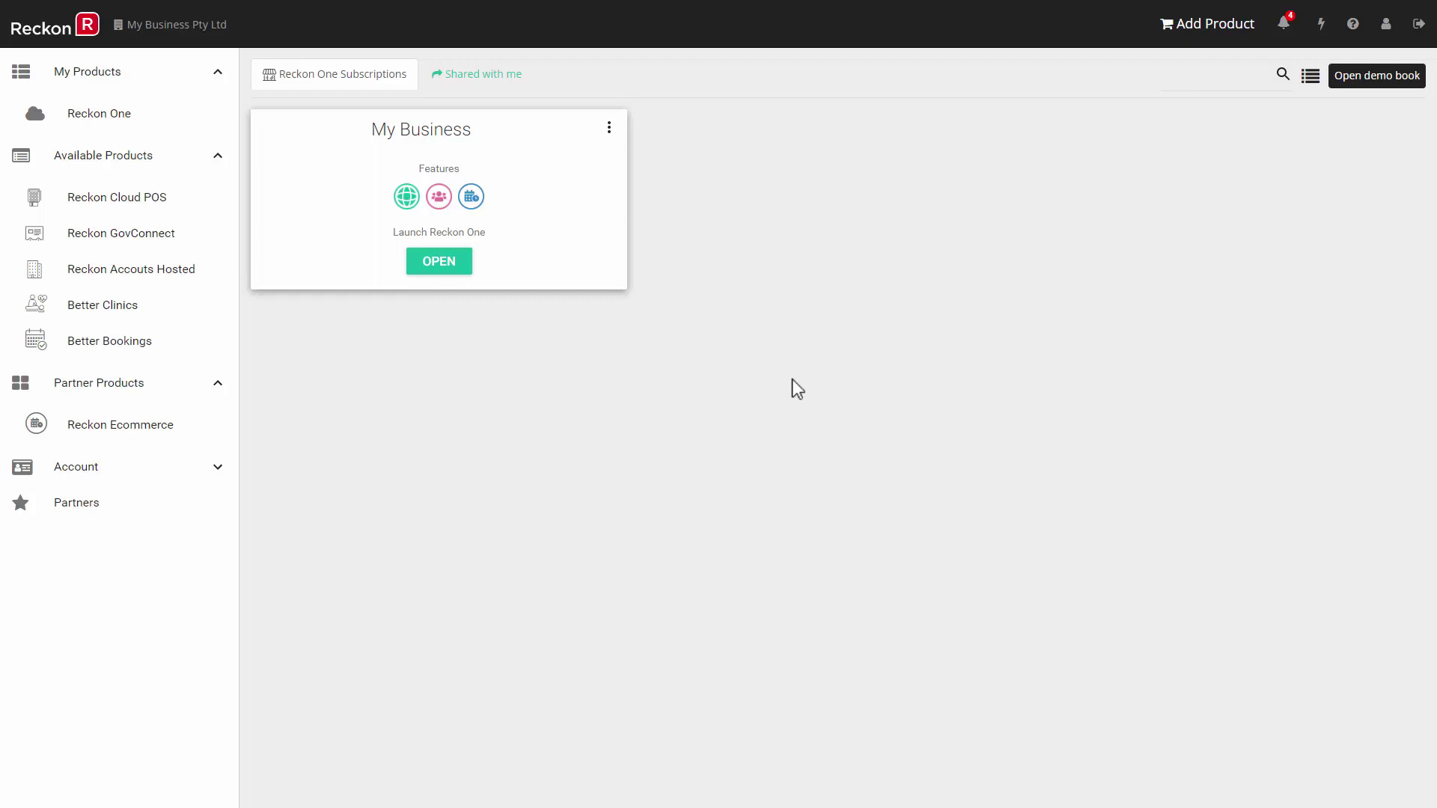
Open the My Business book and begin a new role under Settings > Roles.
left_click(434, 265)
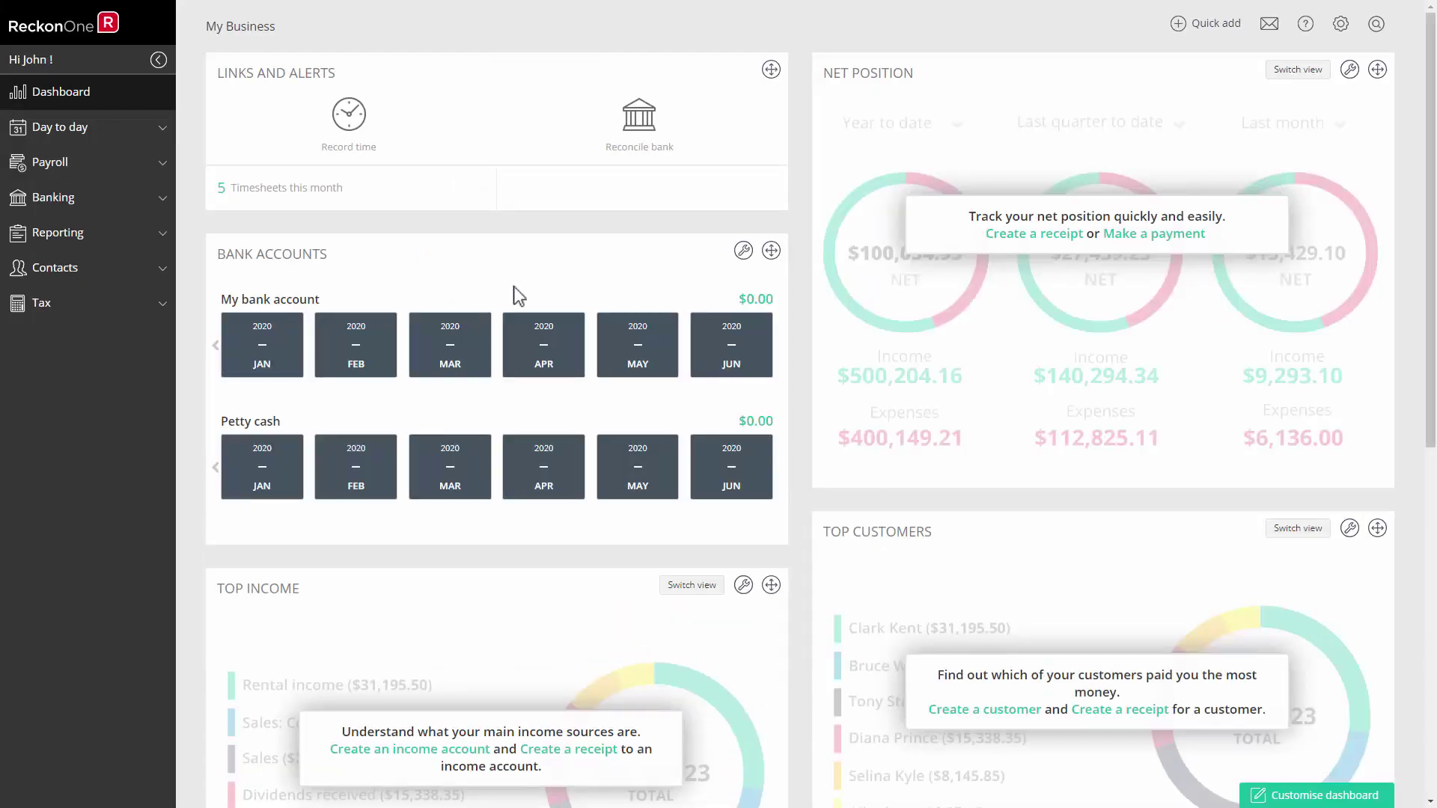
left_click(1340, 23)
left_click(1276, 102)
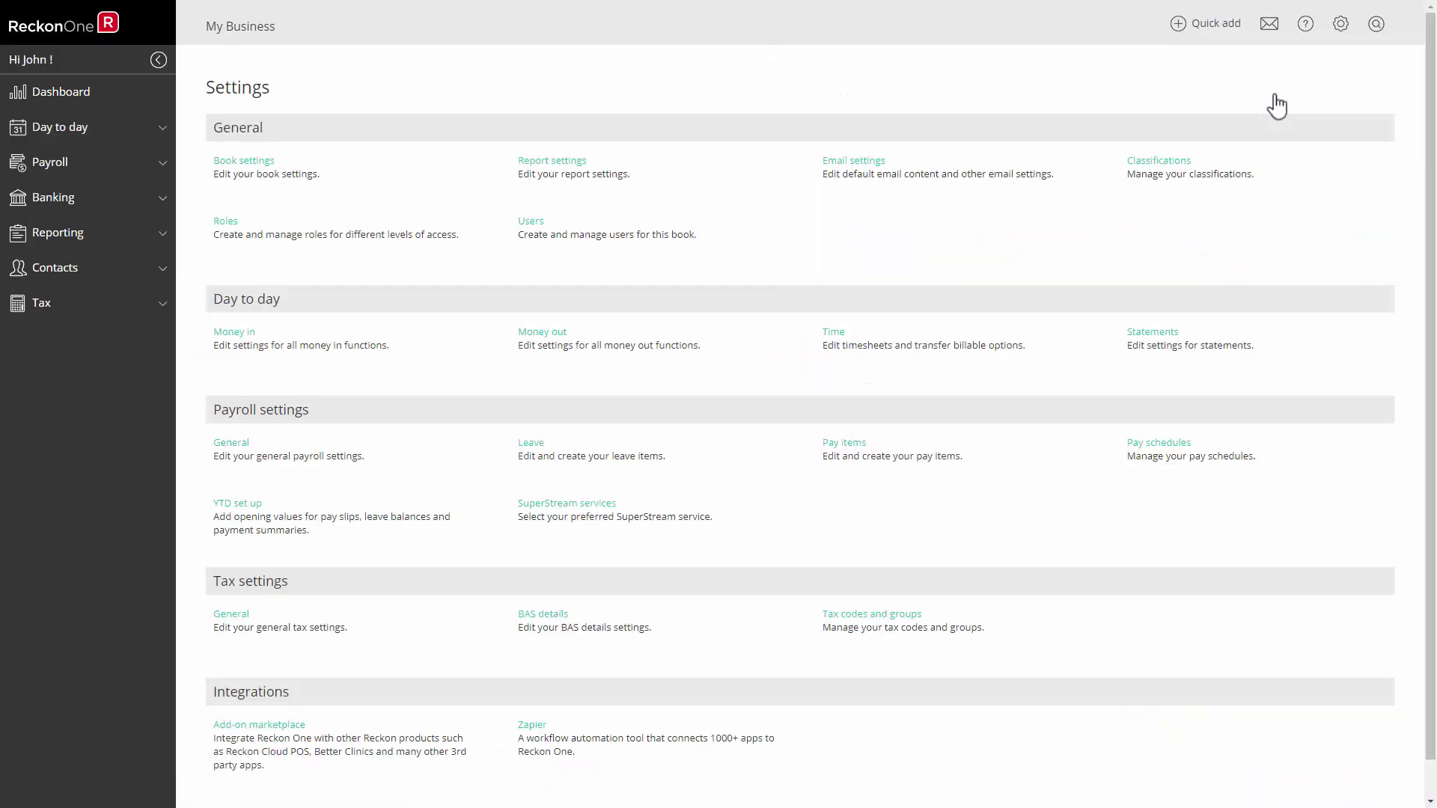
left_click(225, 224)
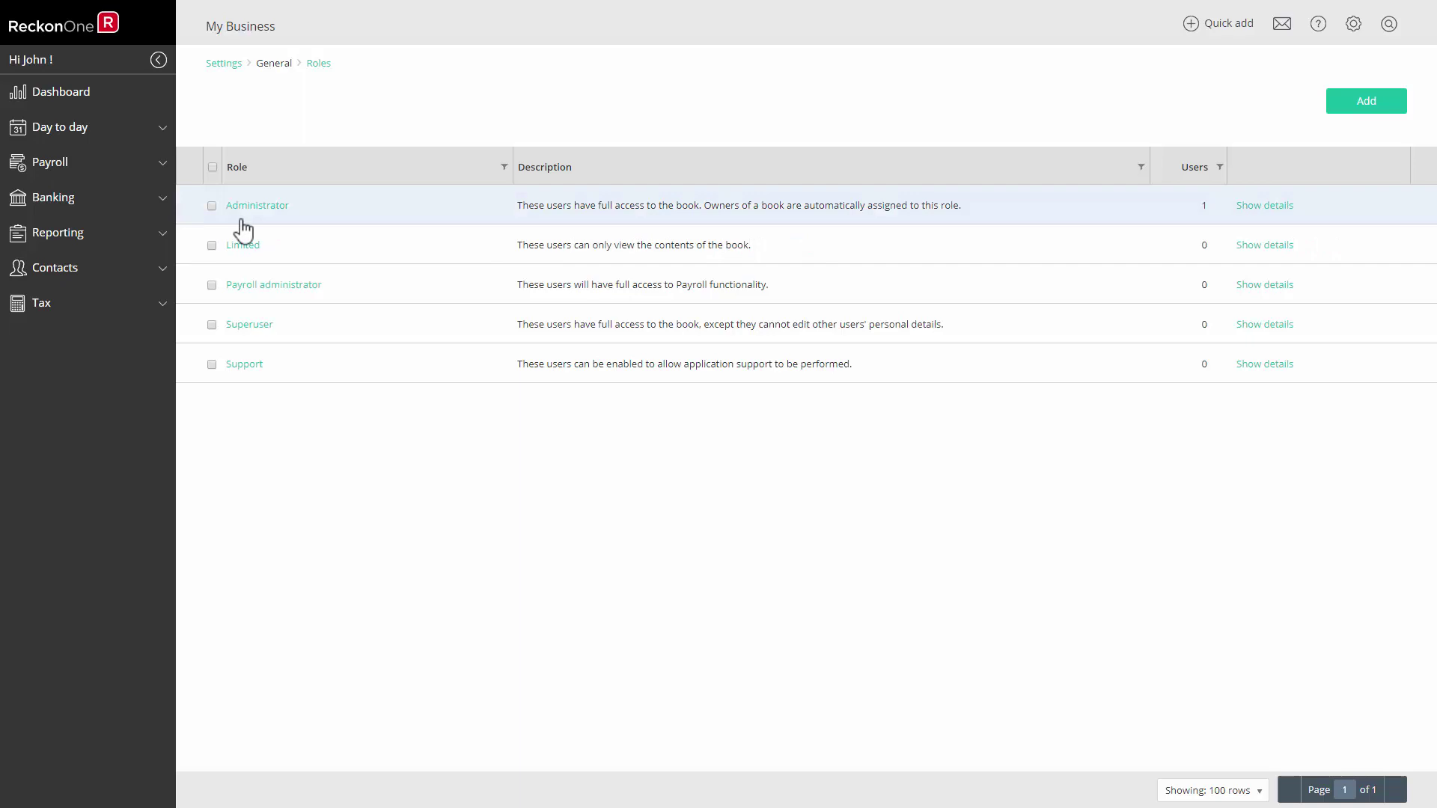
left_click(1365, 106)
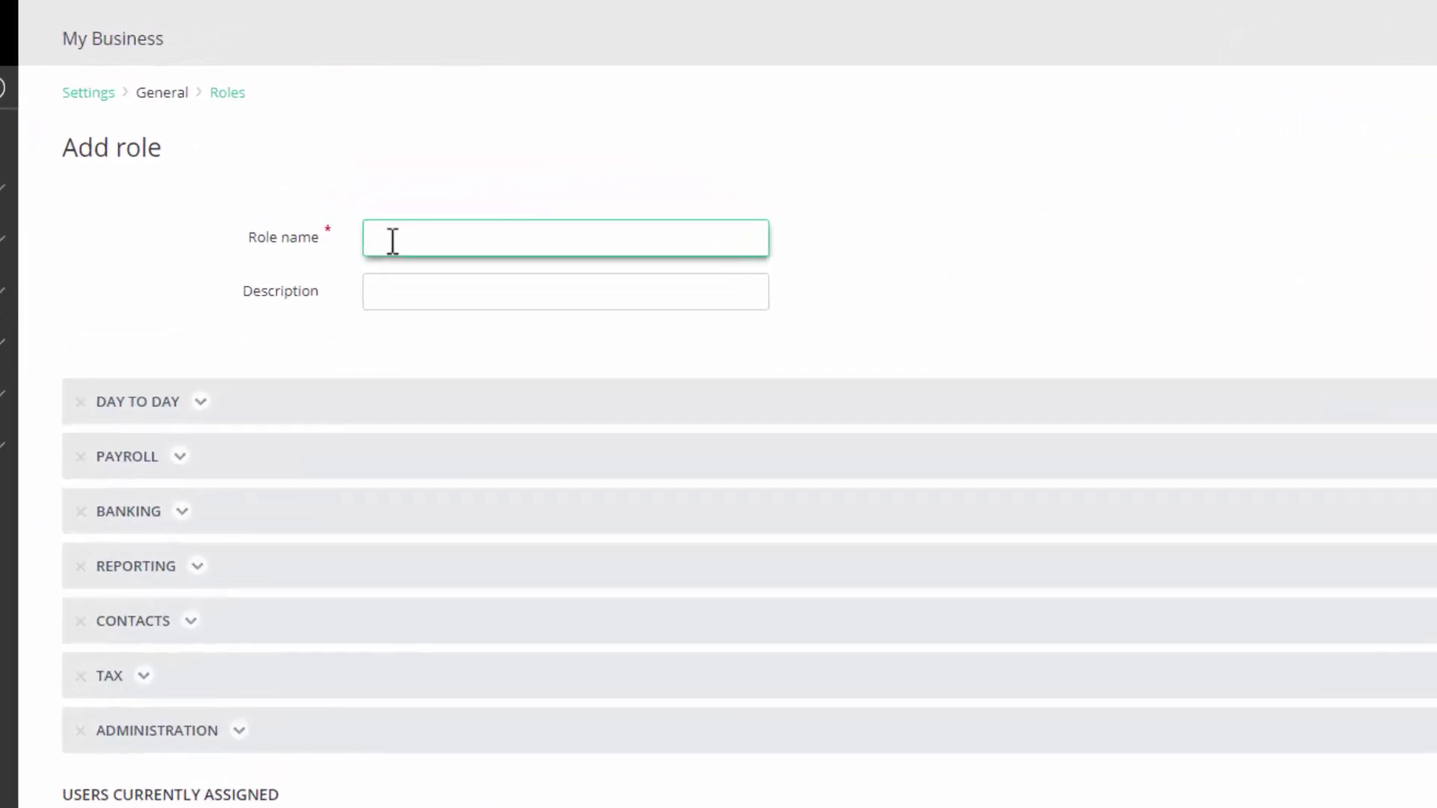
Name the new role 'Record Work Time' with the description 'Enter time worked'.
type("Record Work Time")
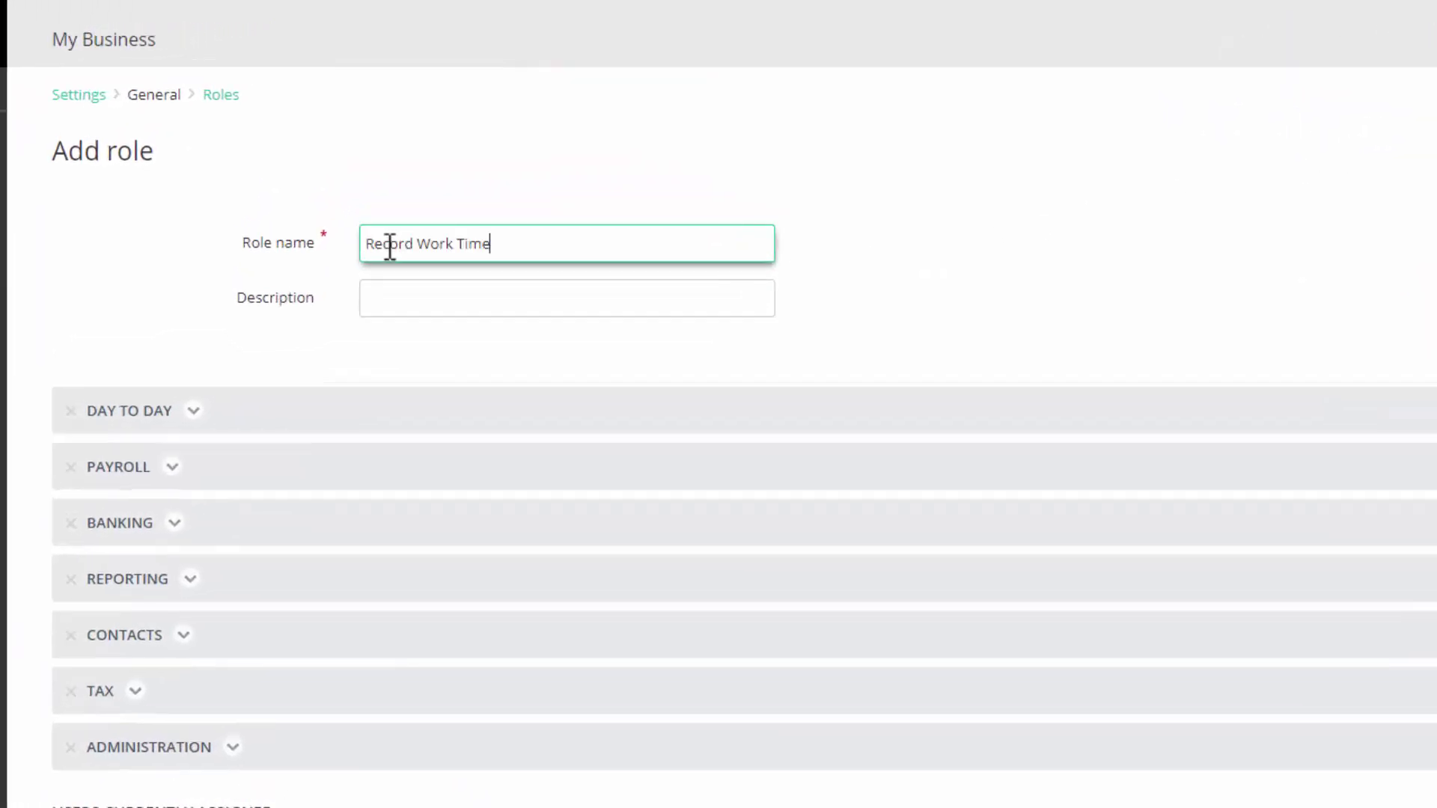
left_click(392, 281)
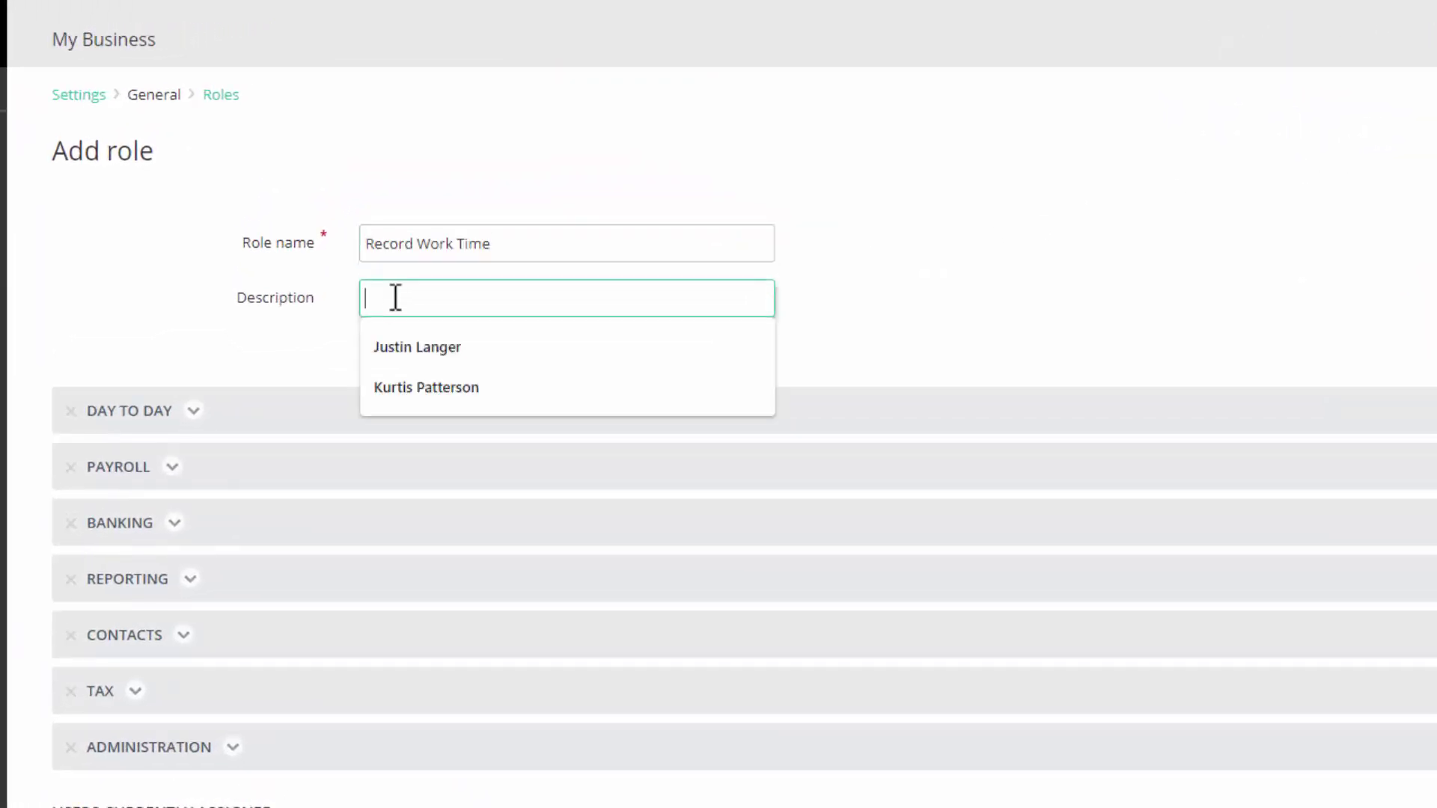
type("Enter time worked")
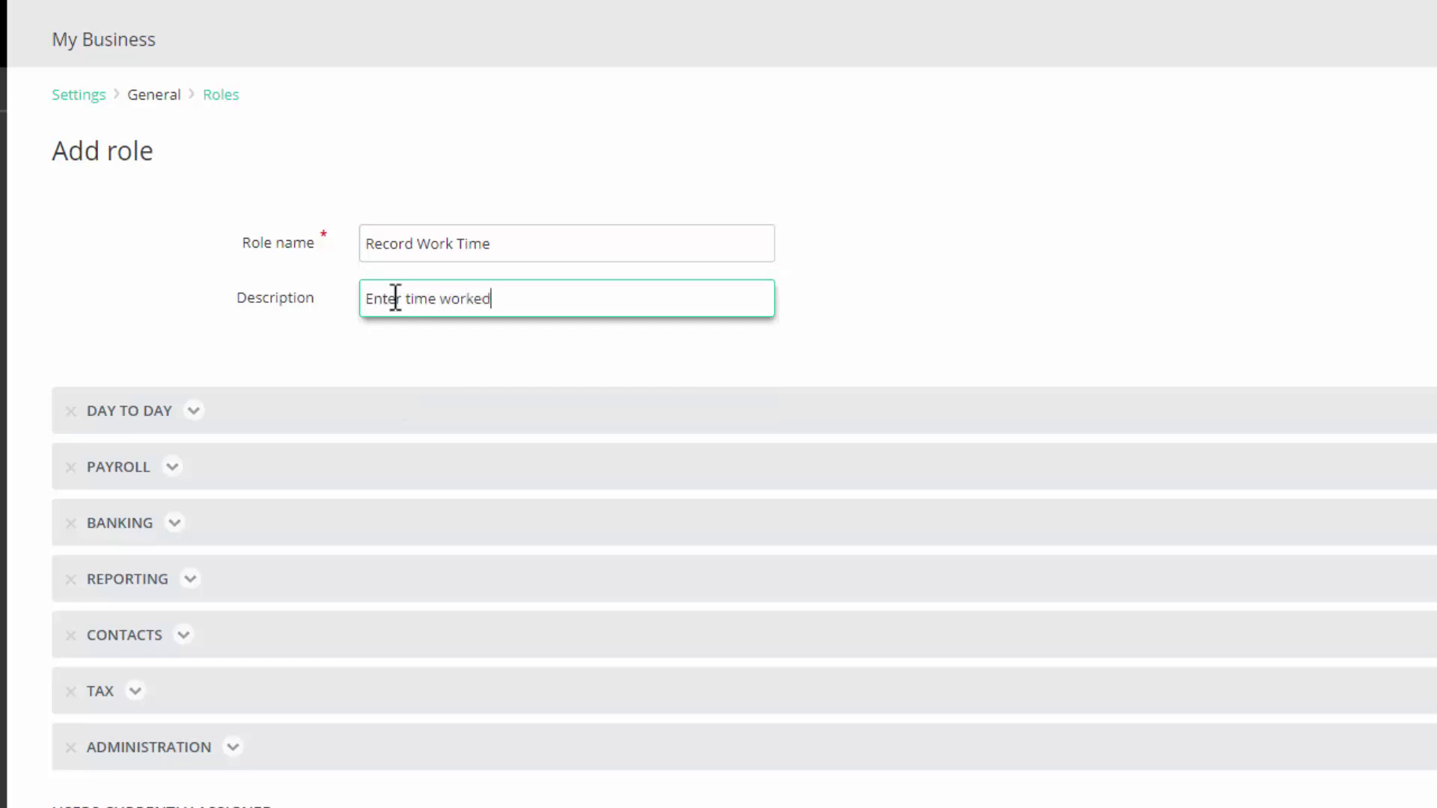
left_click(386, 354)
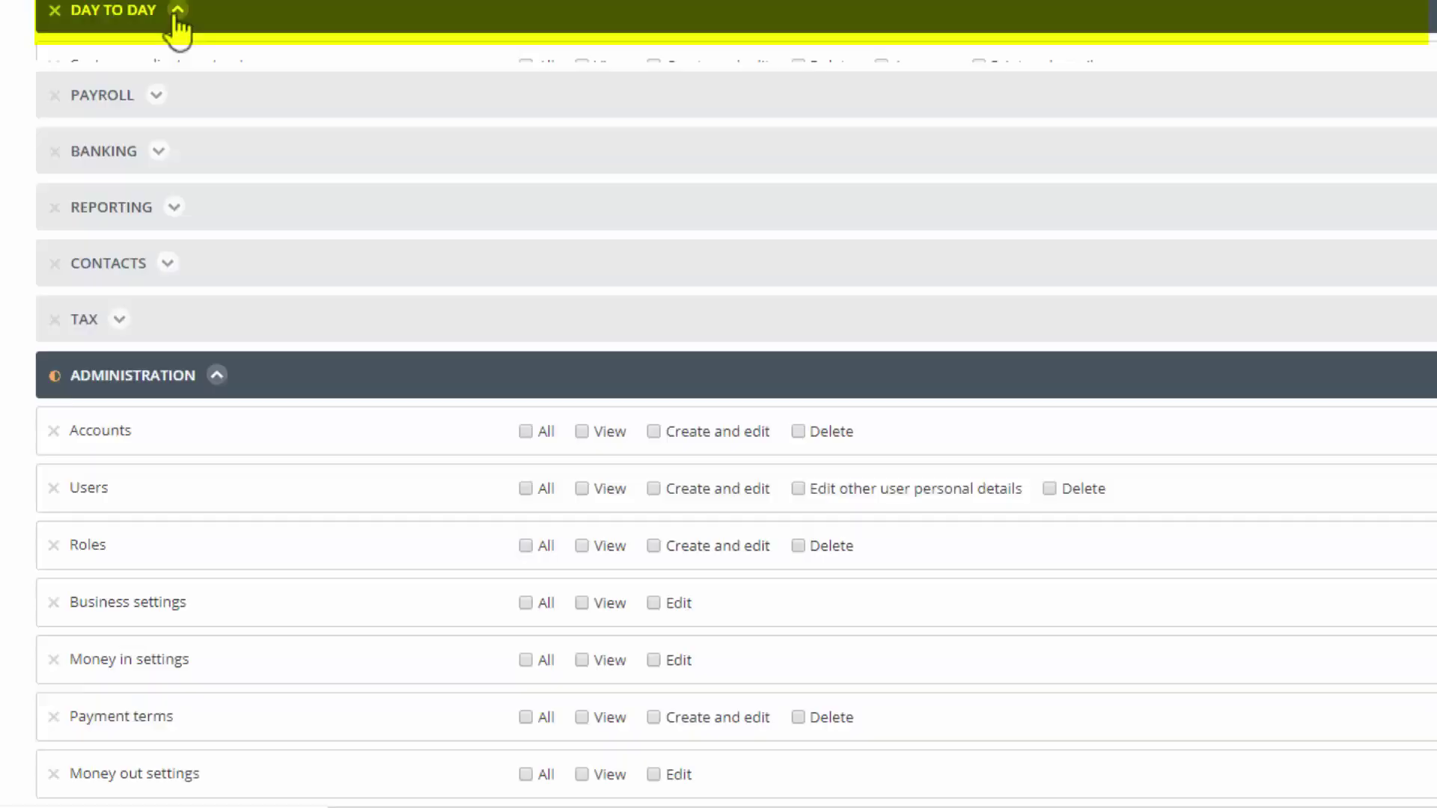
Grant Timesheets View, Create and edit, Delete and Print permissions, then save the role.
left_click(177, 11)
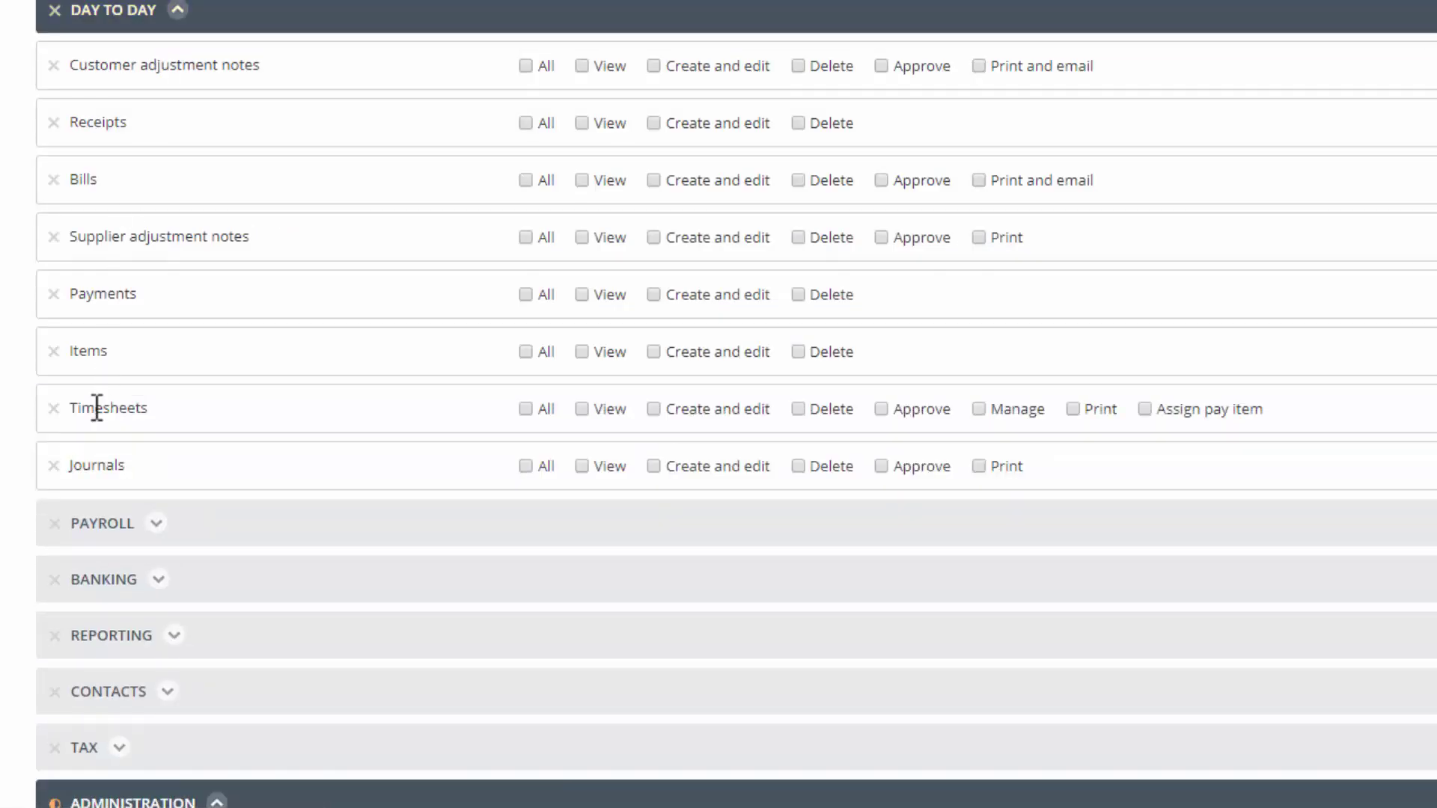
left_click(583, 409)
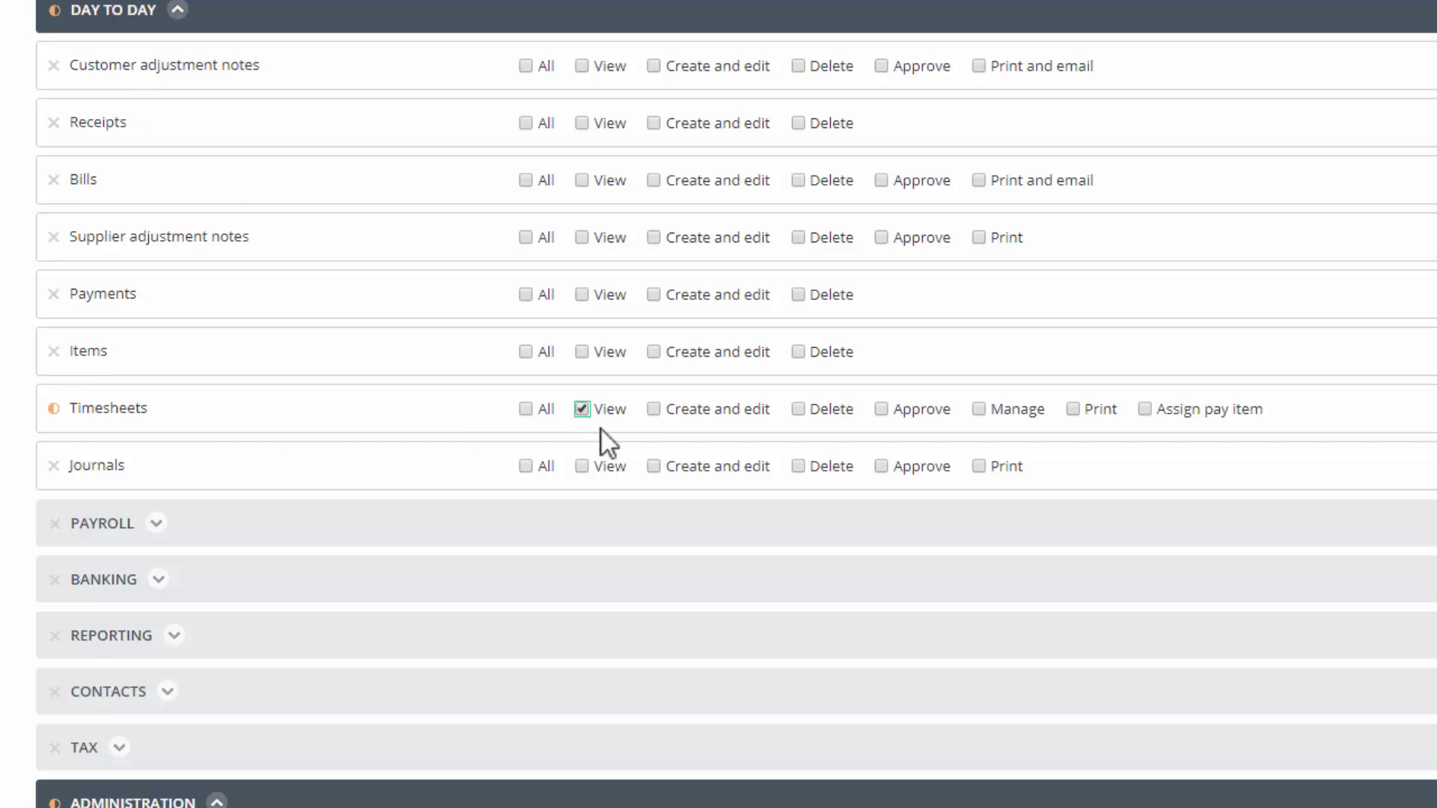
left_click(654, 409)
left_click(798, 409)
left_click(1074, 410)
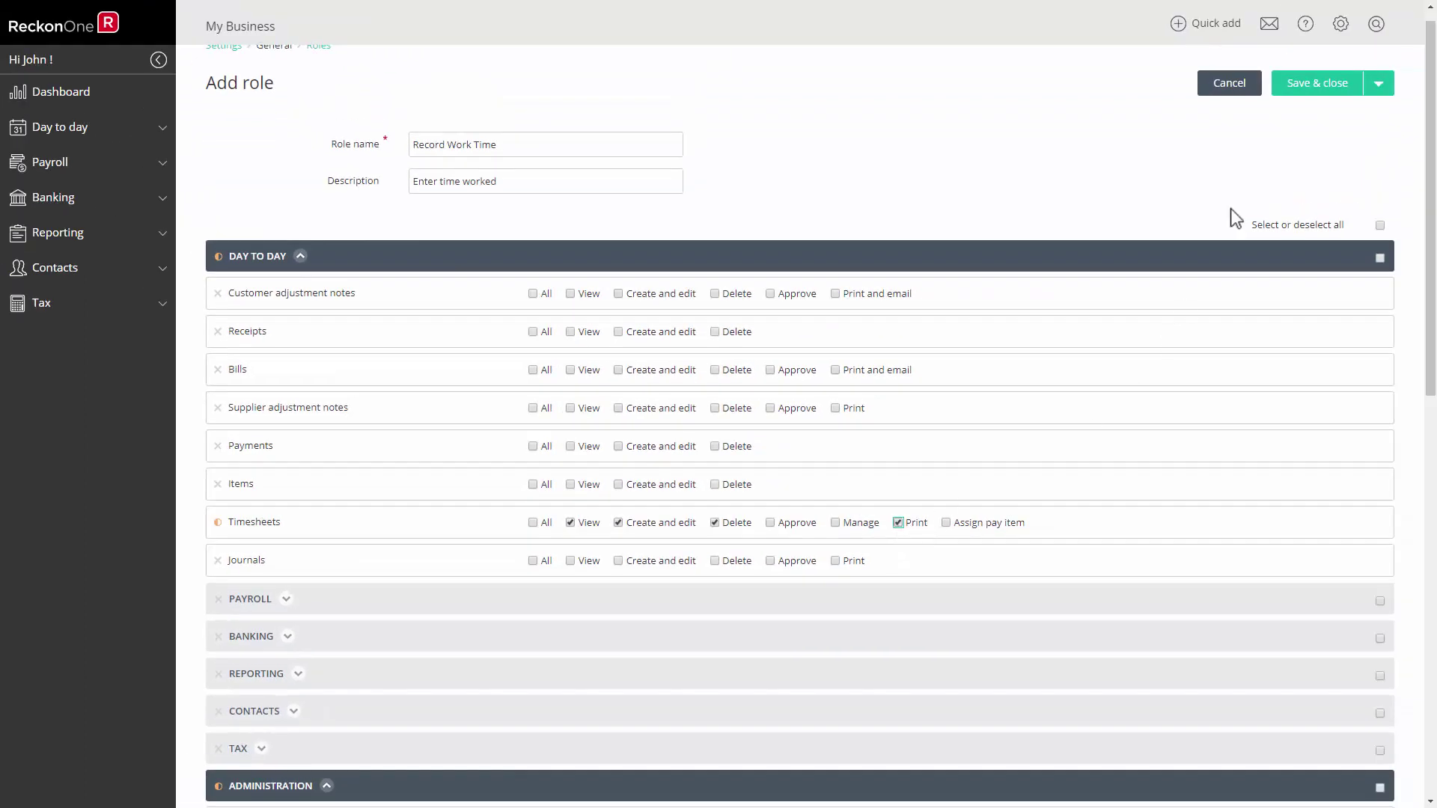
left_click(1311, 89)
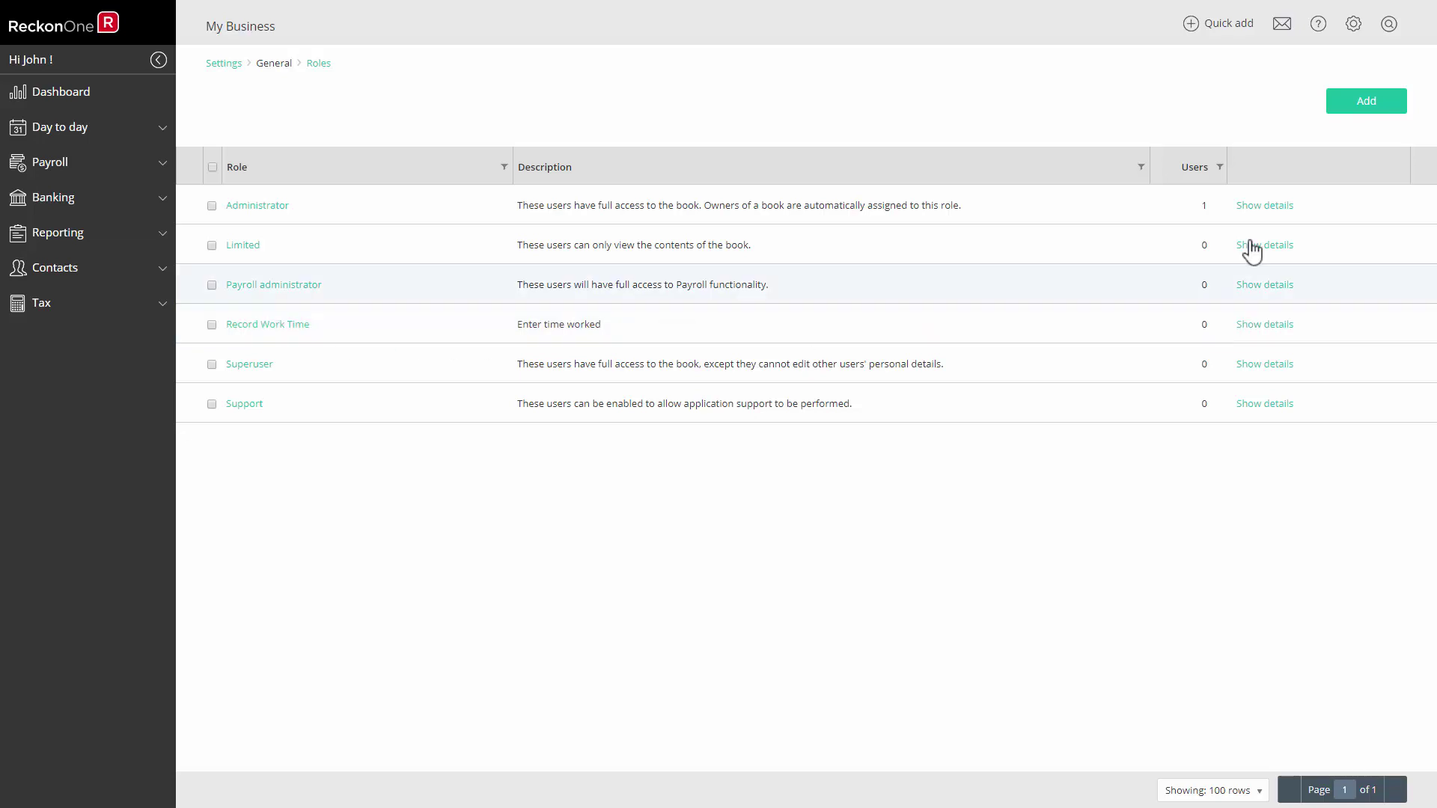
Set the timesheet First day of week to Monday in Settings > Time.
left_click(1363, 25)
left_click(1293, 95)
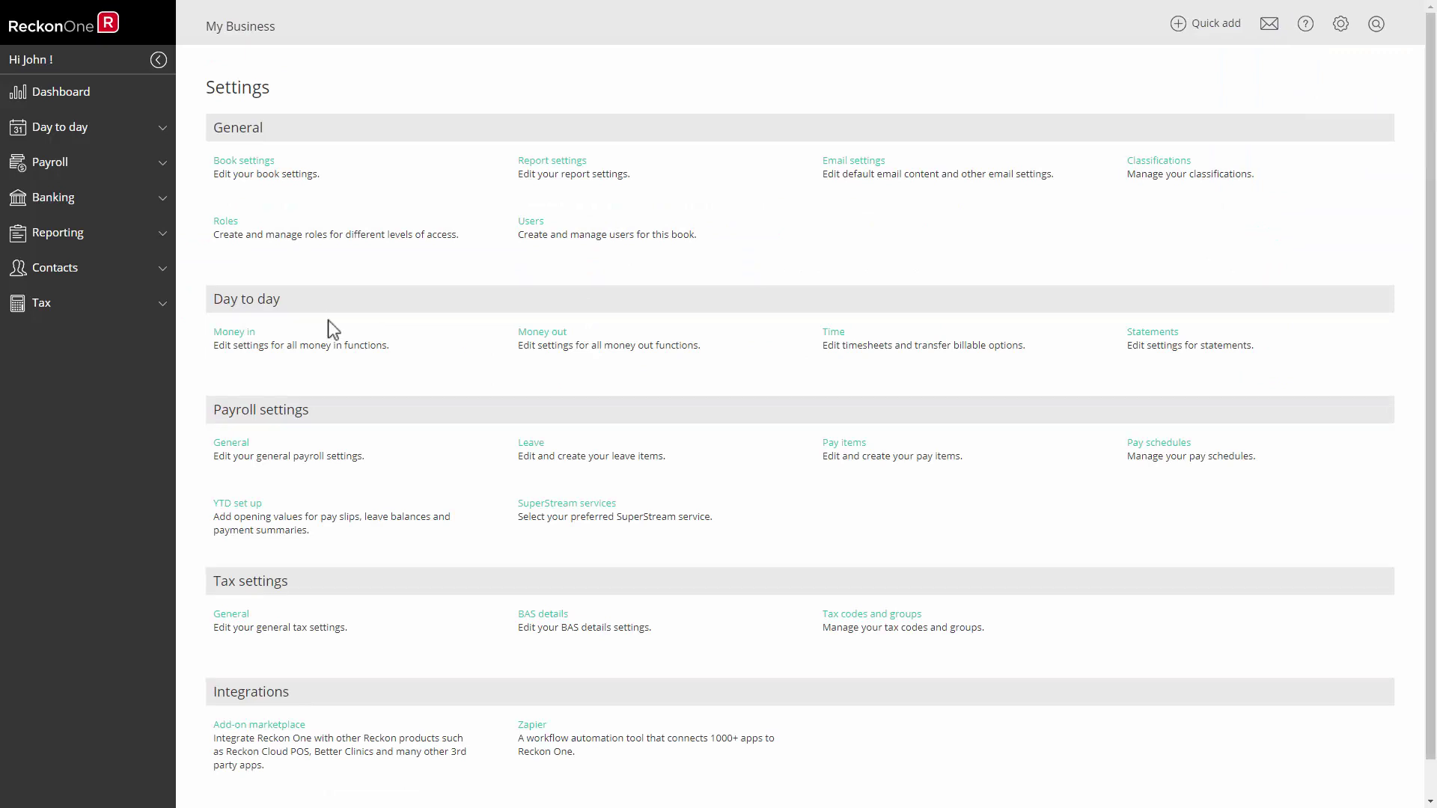
left_click(833, 335)
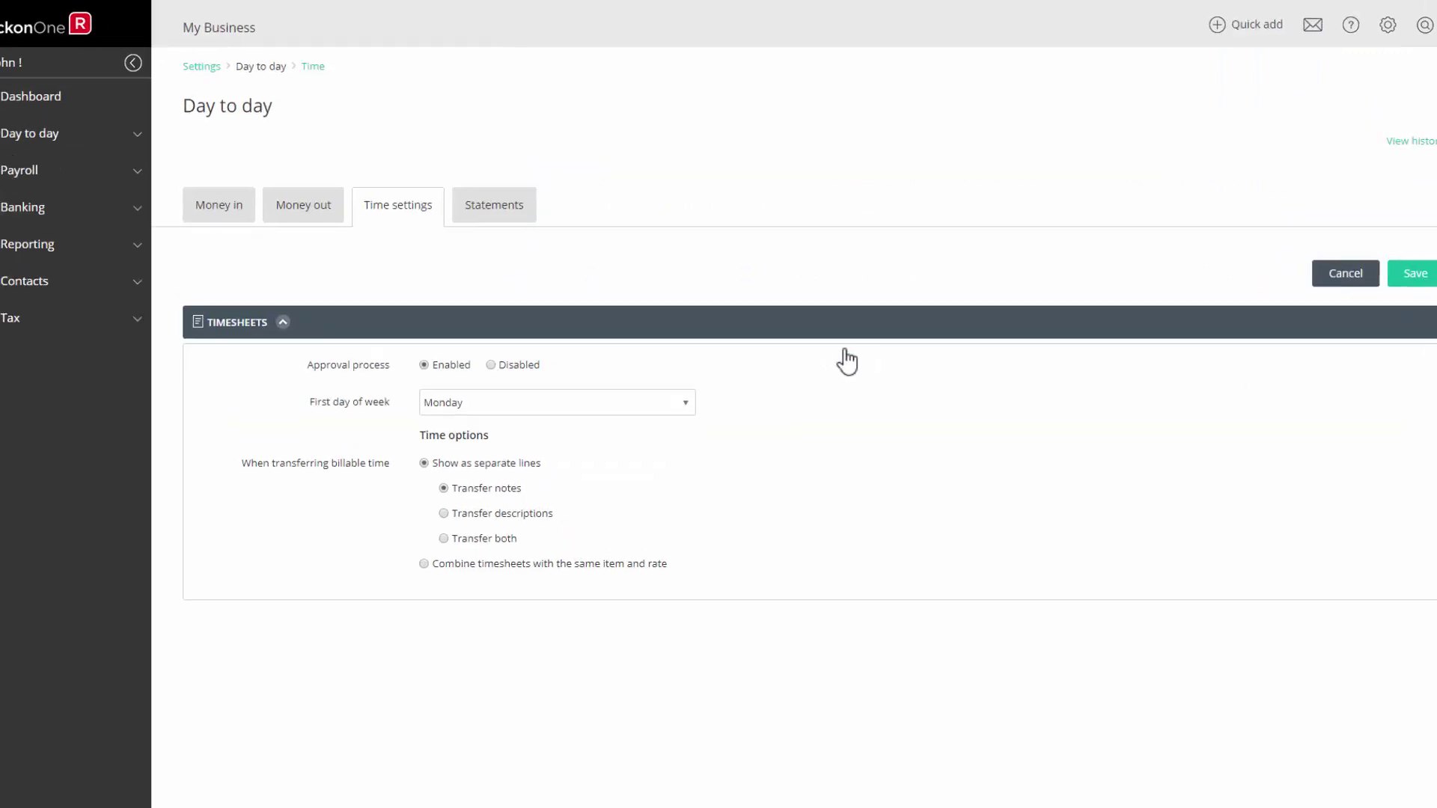
left_click(684, 386)
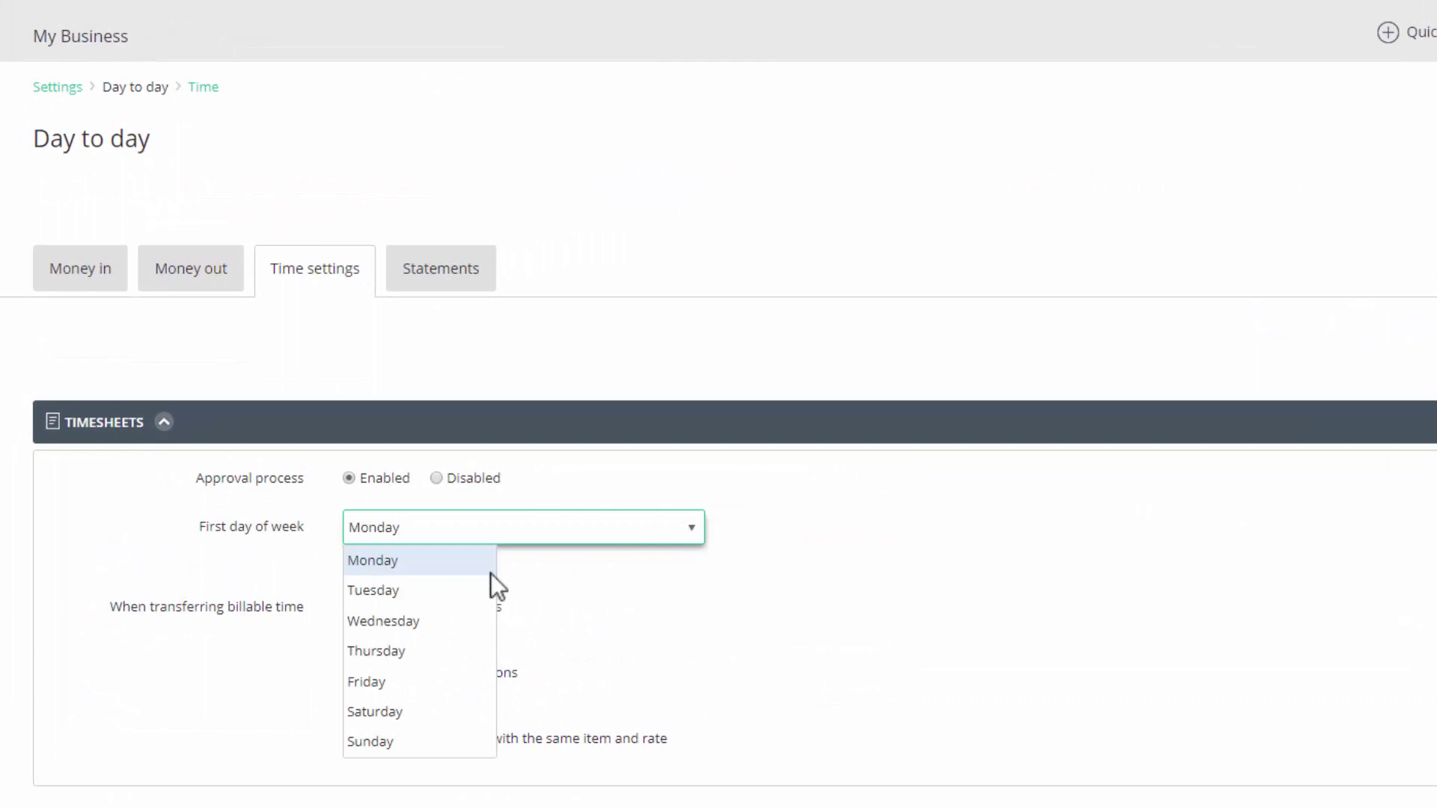
left_click(411, 562)
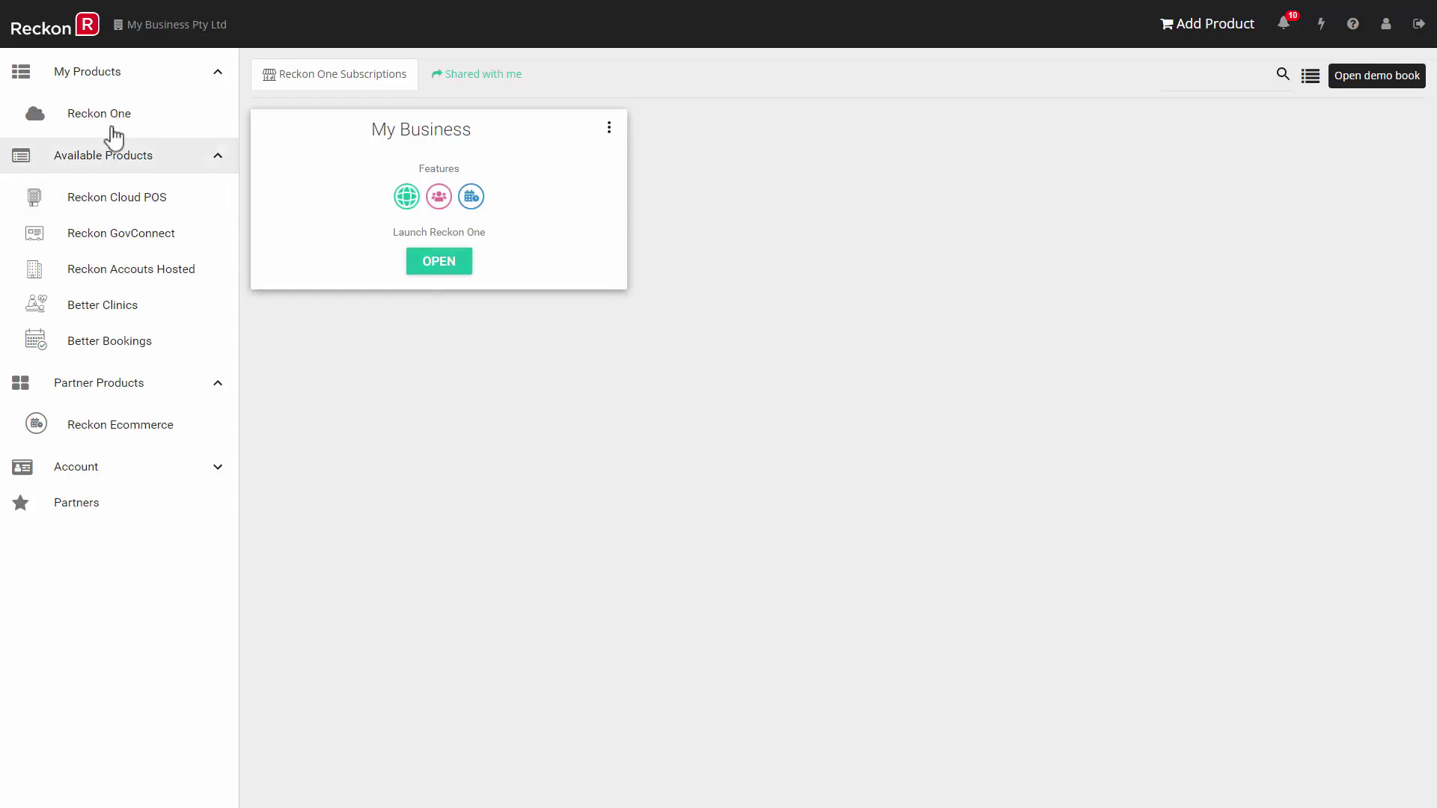
Add the employee as a staff member using his pasted login e-mail and the user role.
left_click(131, 468)
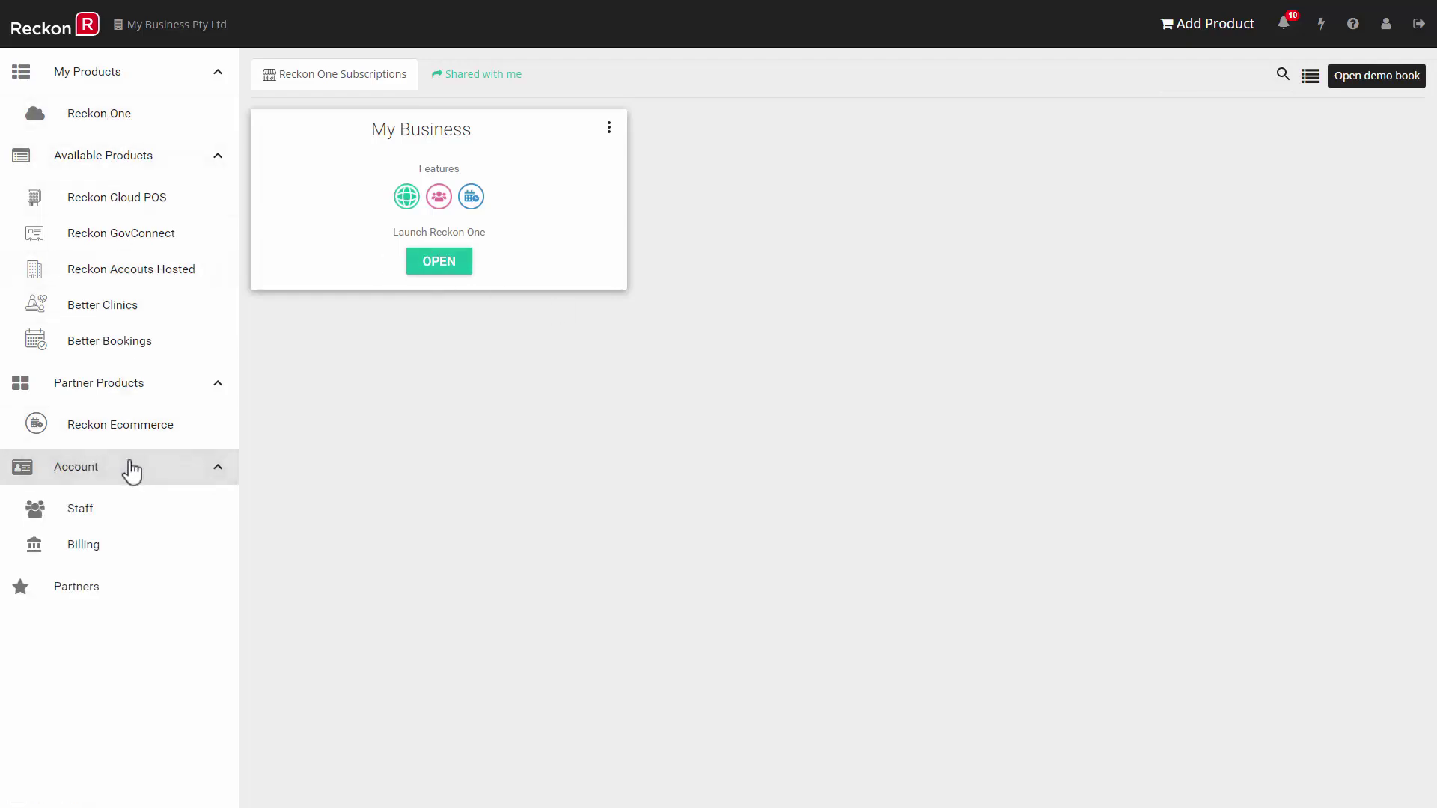
left_click(119, 512)
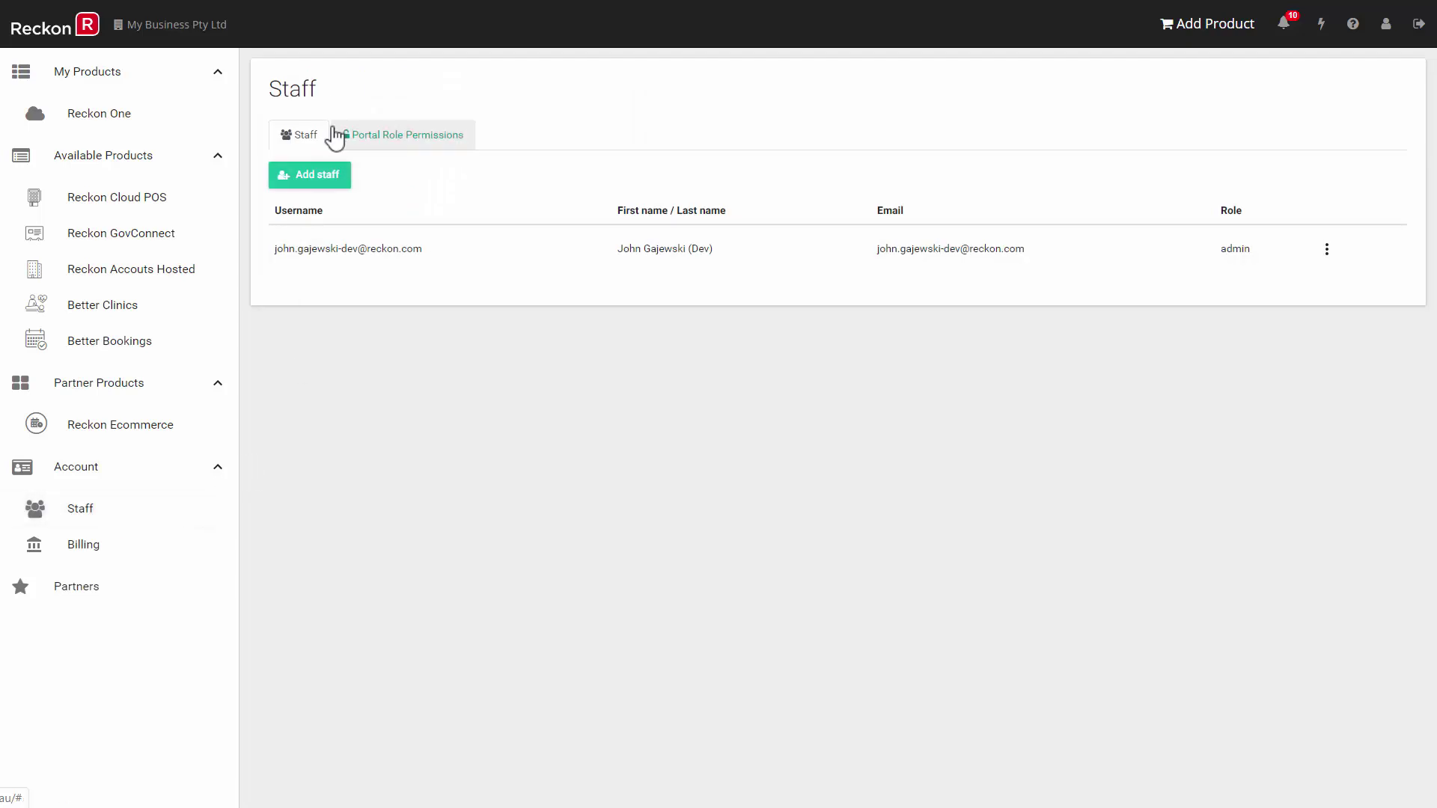
left_click(322, 180)
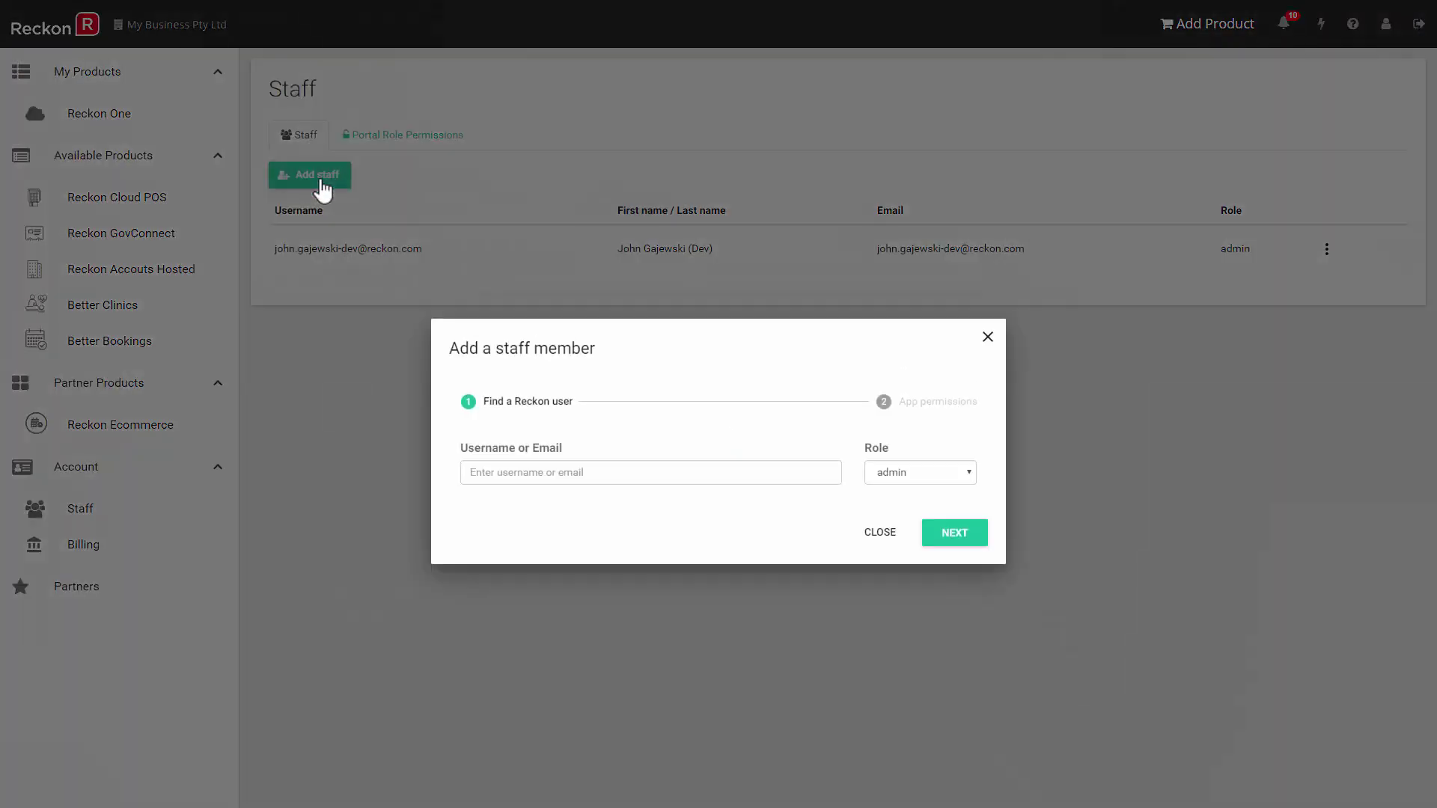
left_click(495, 473)
key("ctrl+v")
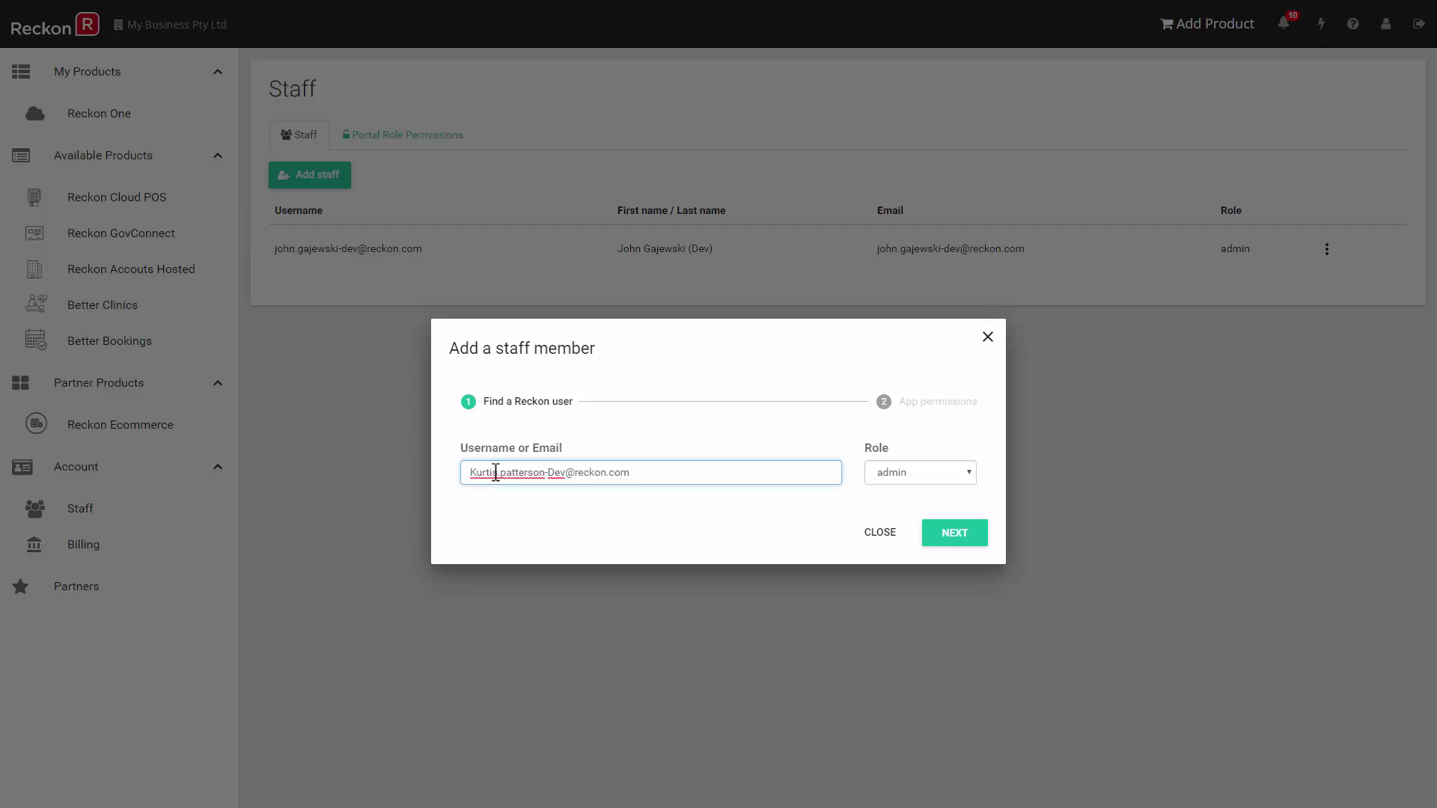
left_click(969, 472)
left_click(899, 505)
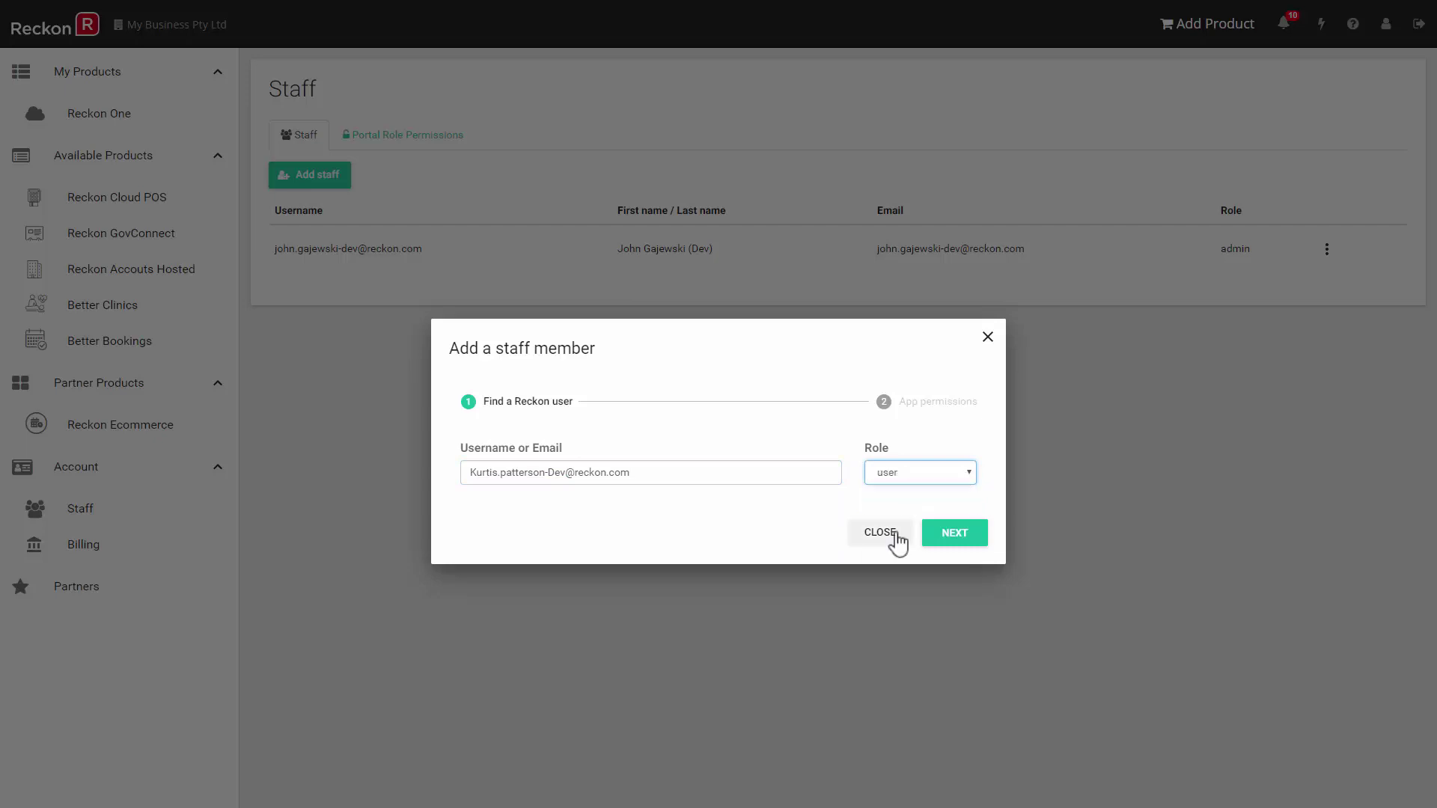
left_click(955, 534)
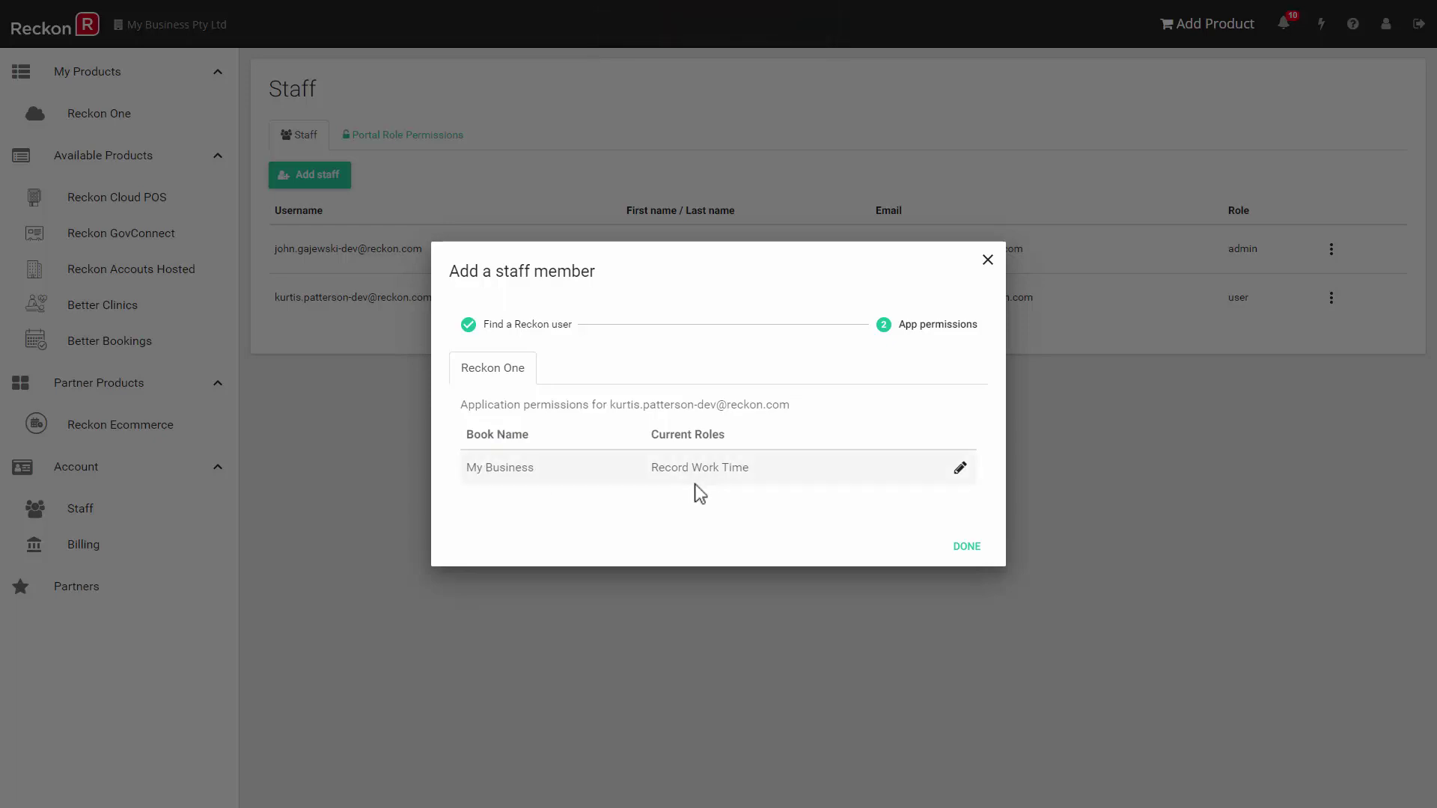
Assign the staff member the Record Work Time role for My Business and return to Reckon One.
left_click(960, 469)
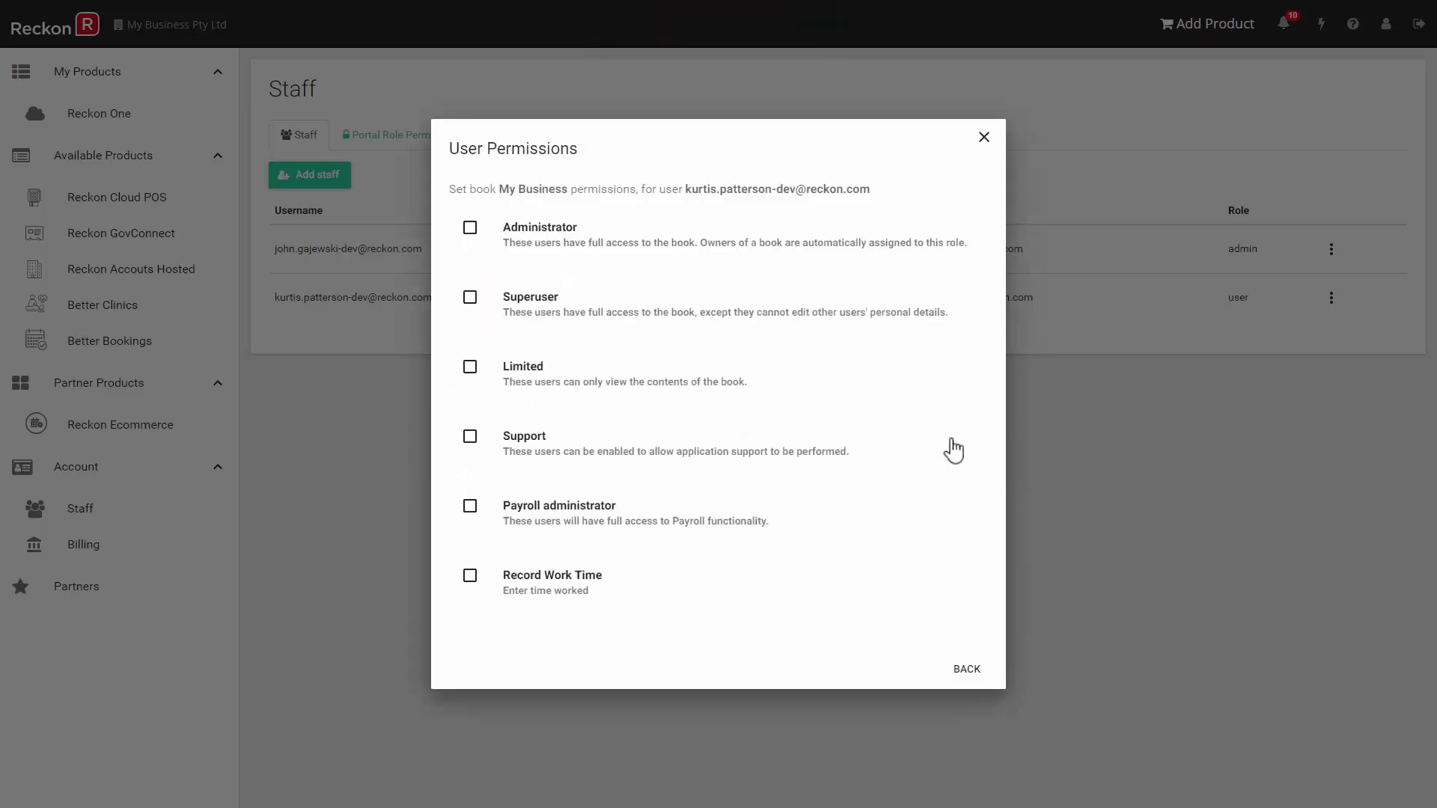
left_click(470, 576)
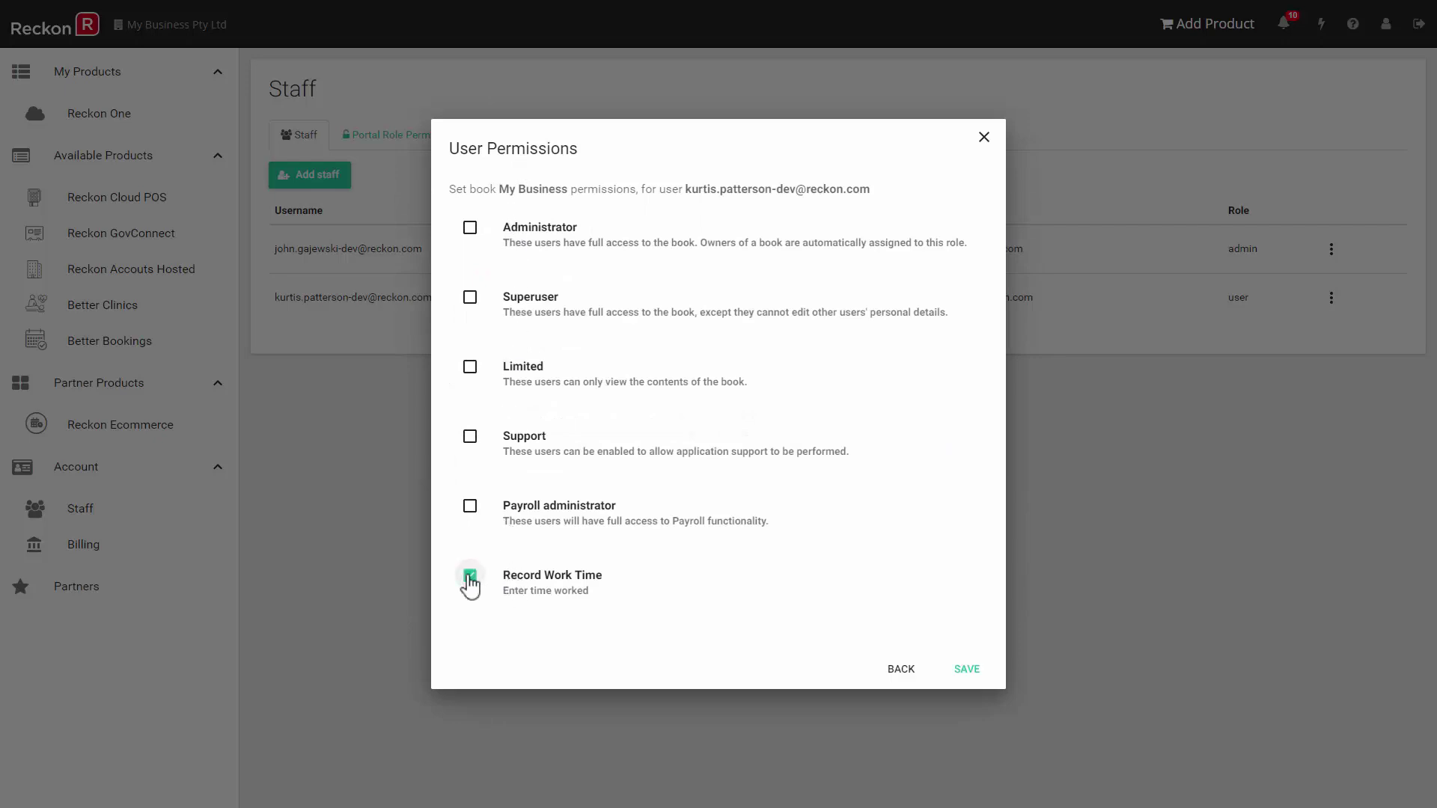
left_click(966, 671)
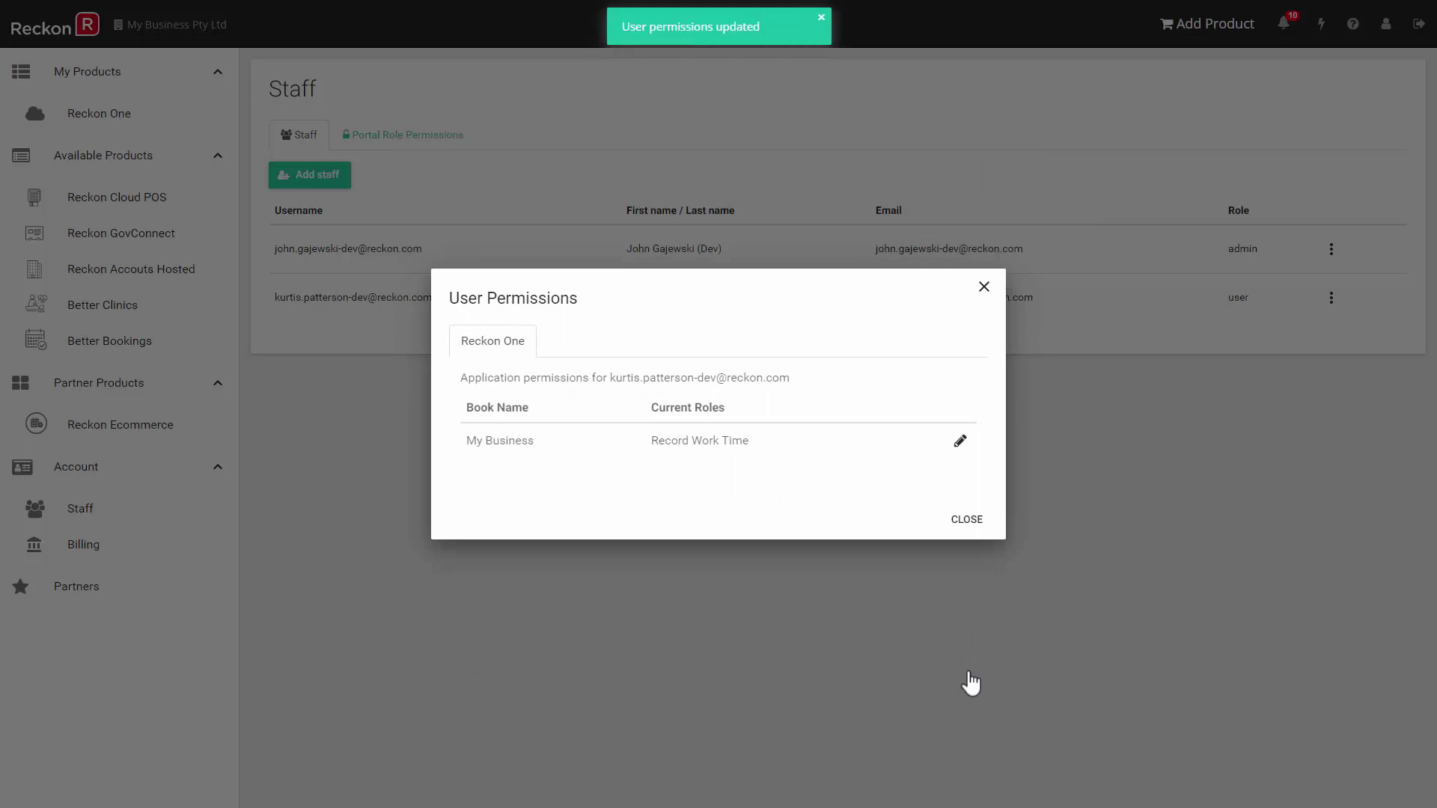
left_click(967, 521)
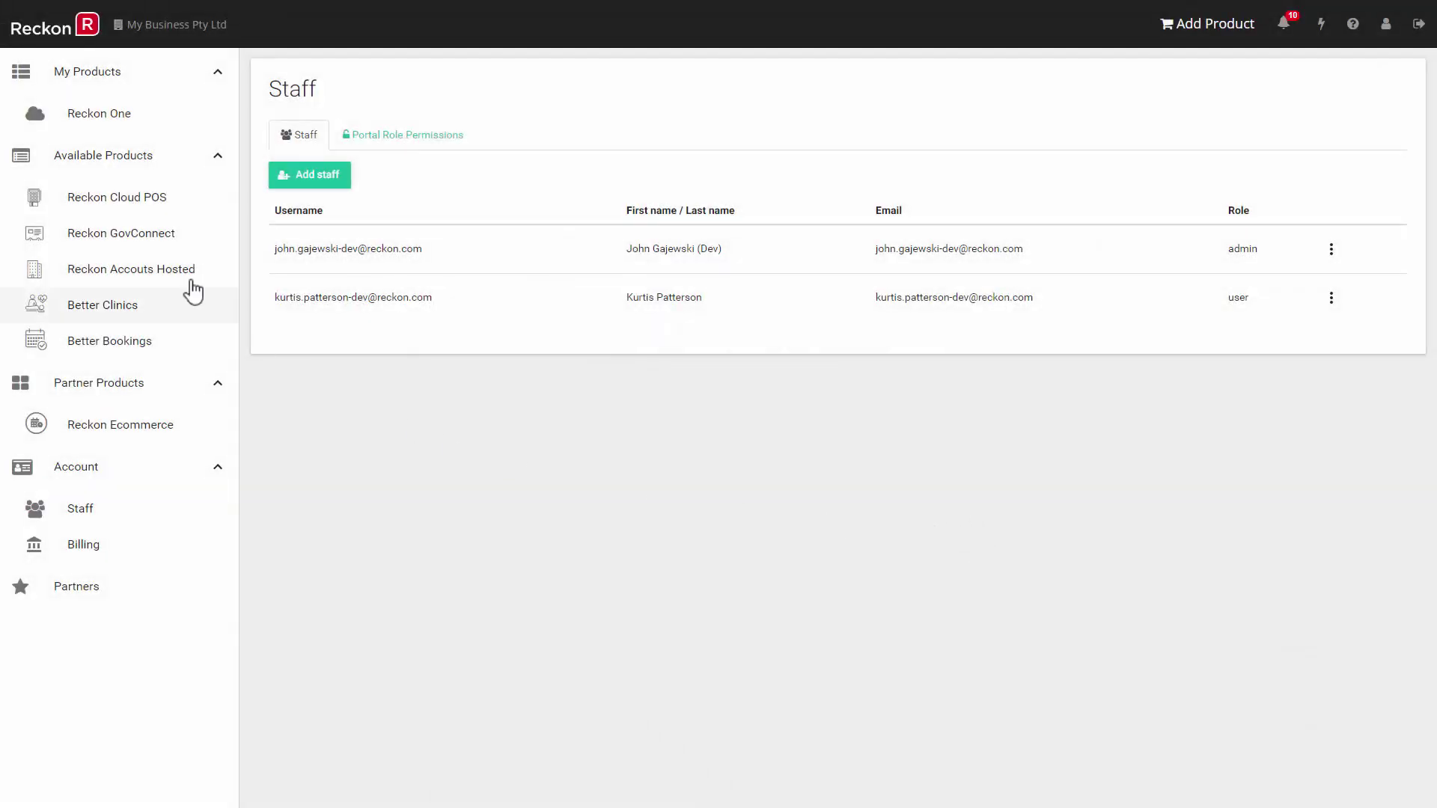
left_click(131, 126)
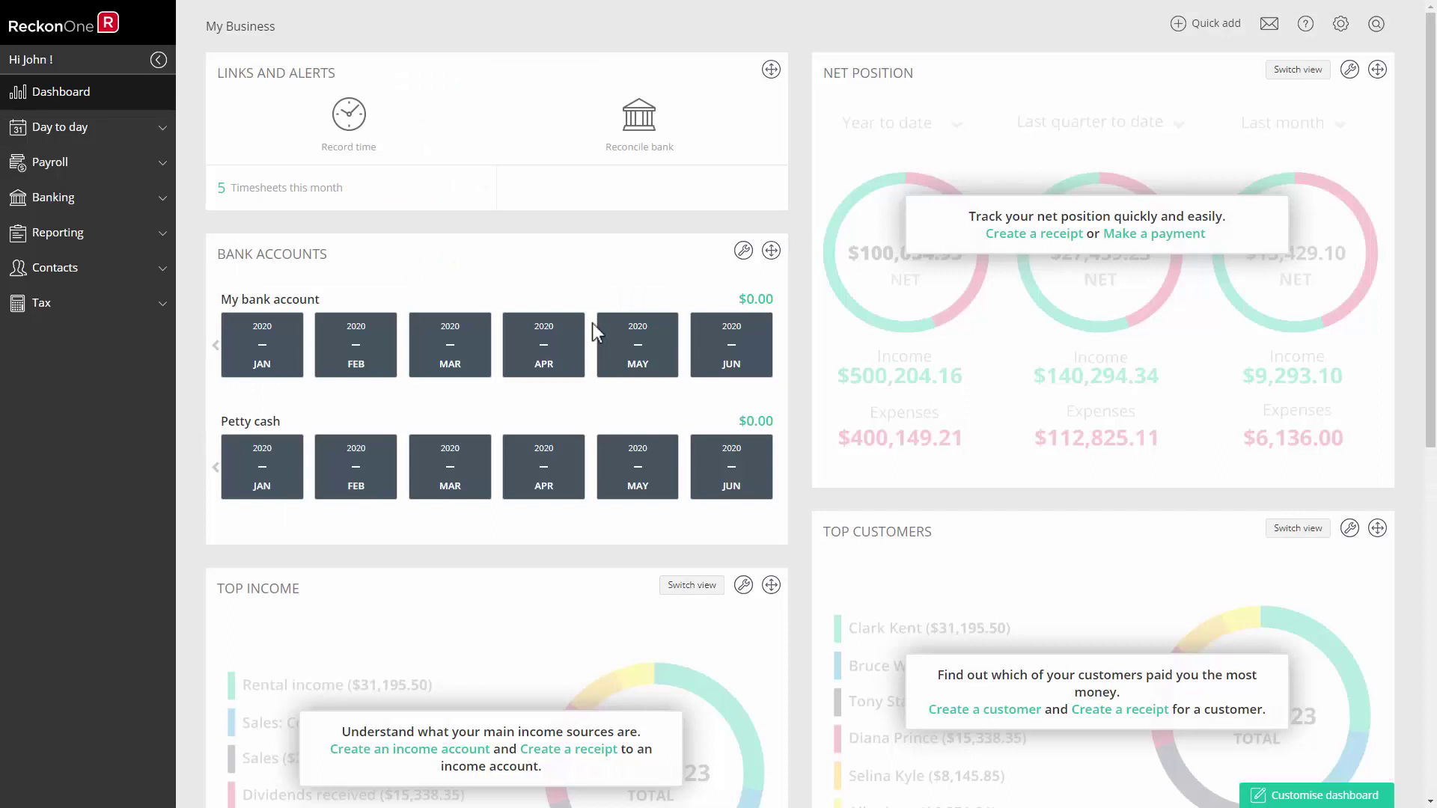
In Payroll > Employees, set the employee's Employee username to his login address and save.
left_click(52, 163)
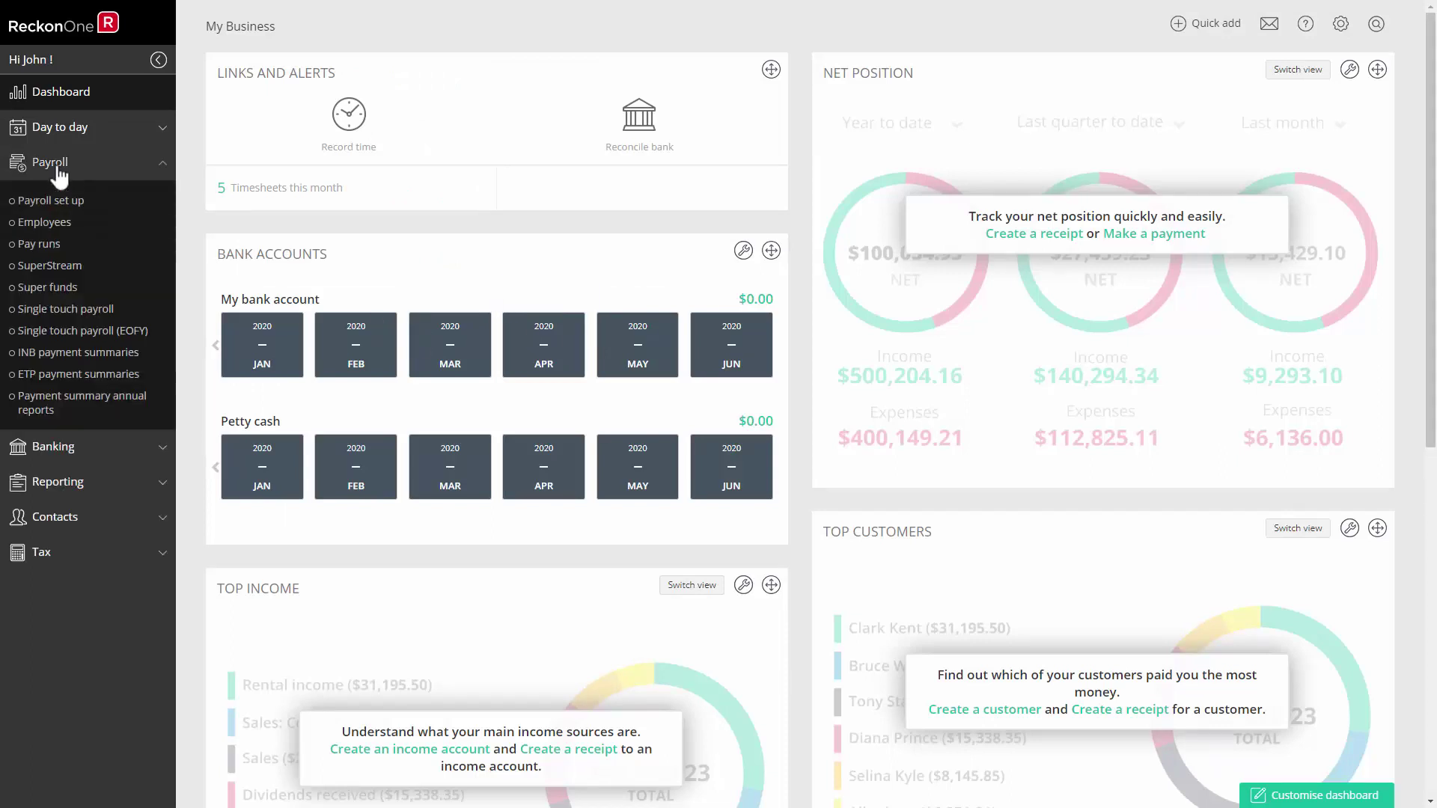
left_click(62, 222)
left_click(367, 284)
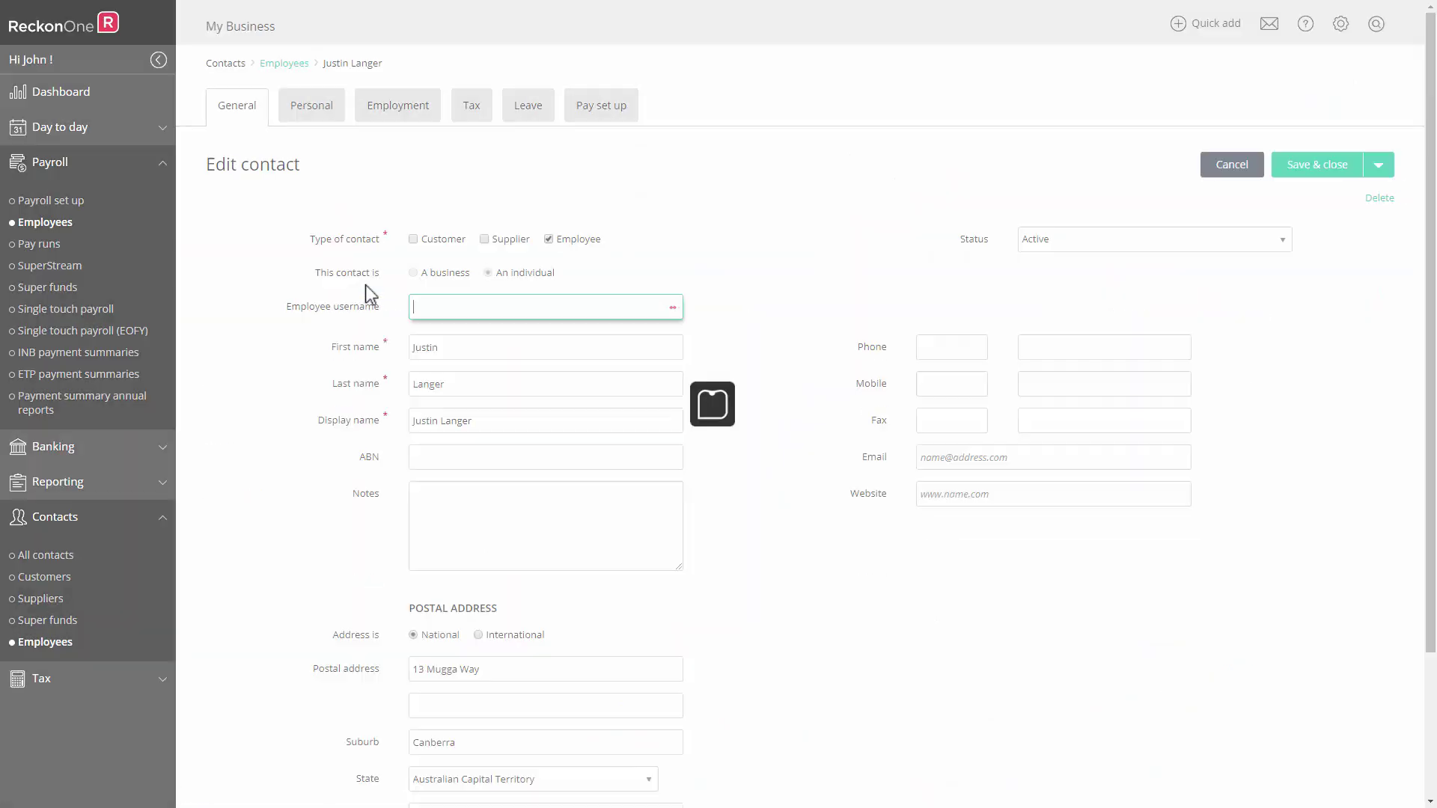
type("J")
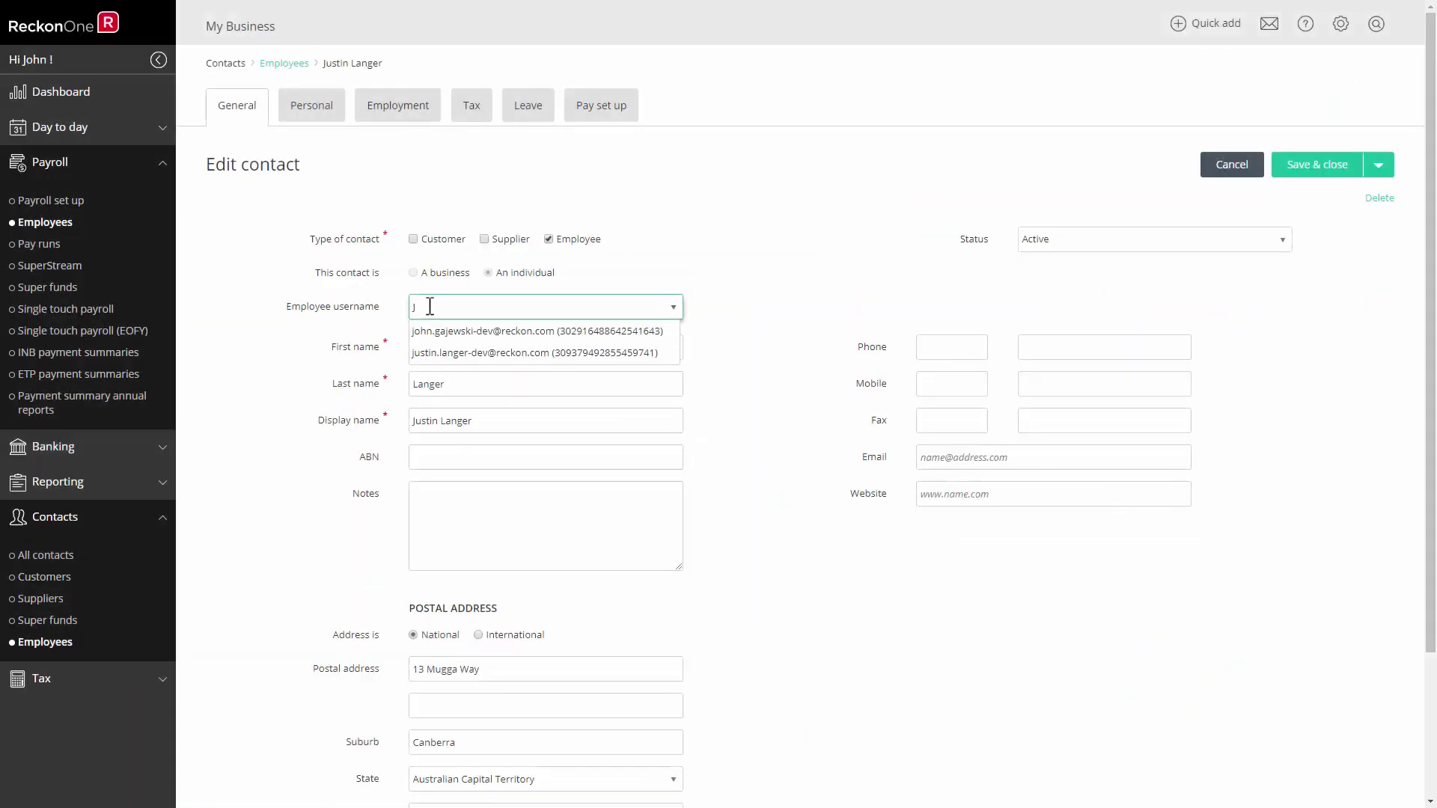
left_click(437, 353)
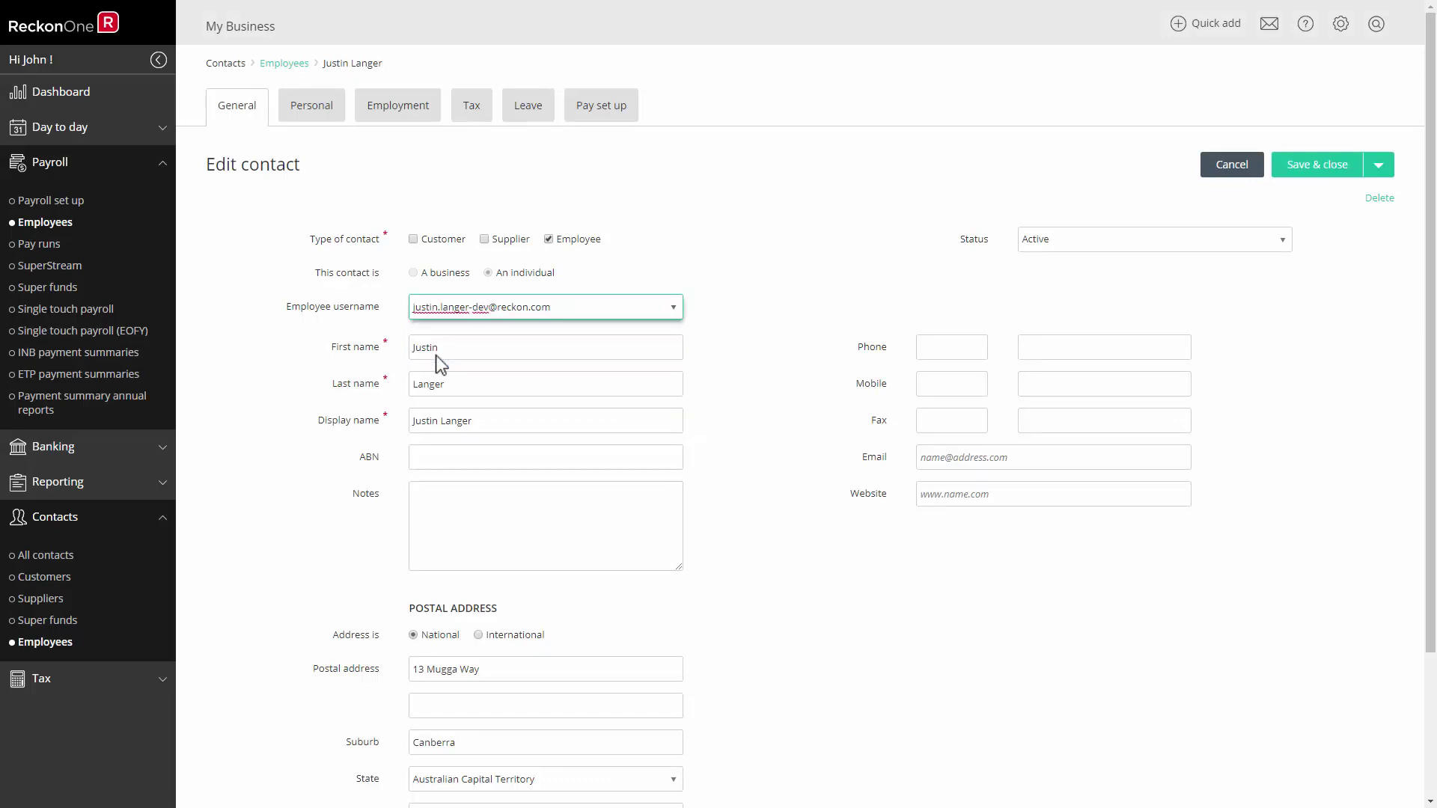
left_click(1294, 165)
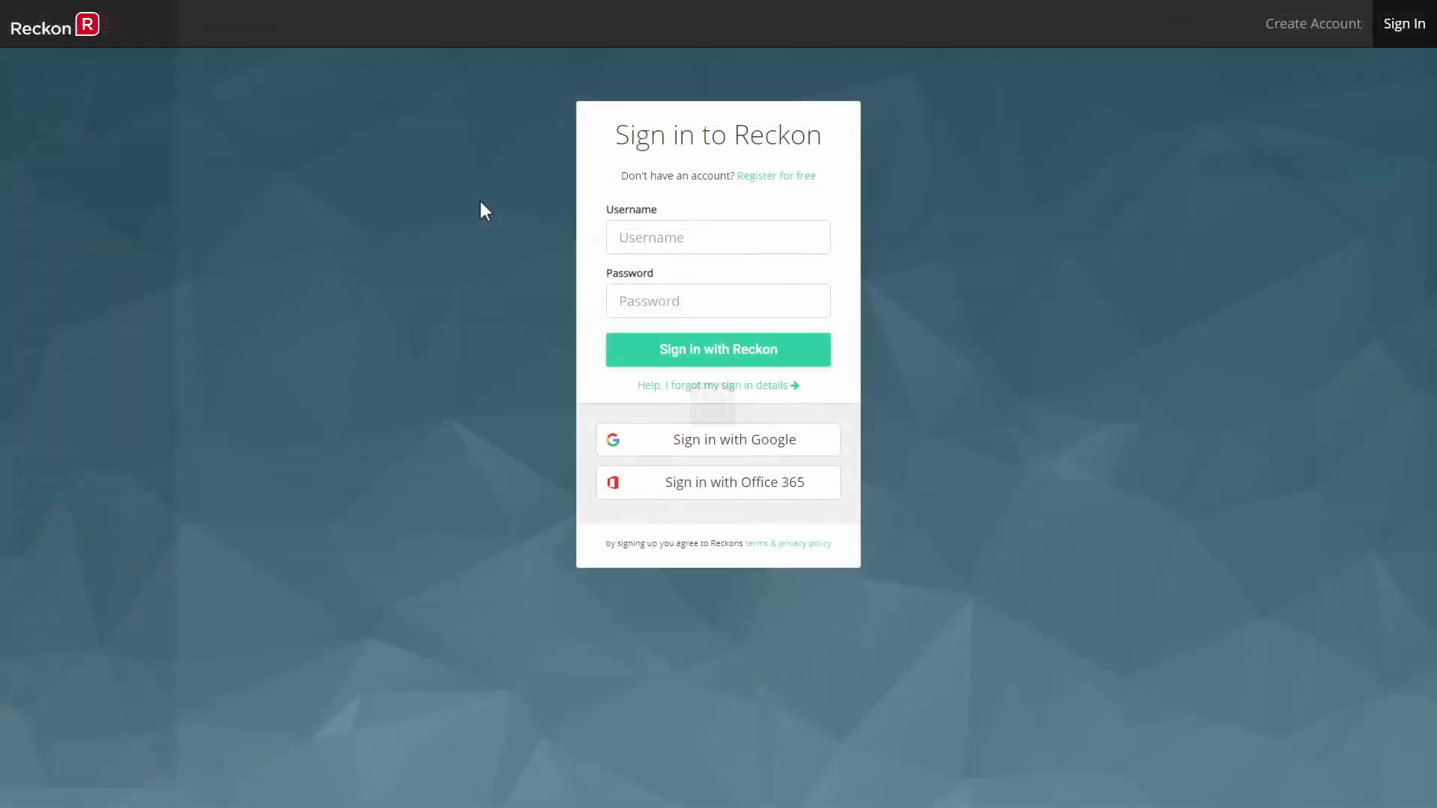
Sign in to Reckon Portal with the employee's own username and password and list the books shared with him.
left_click(641, 234)
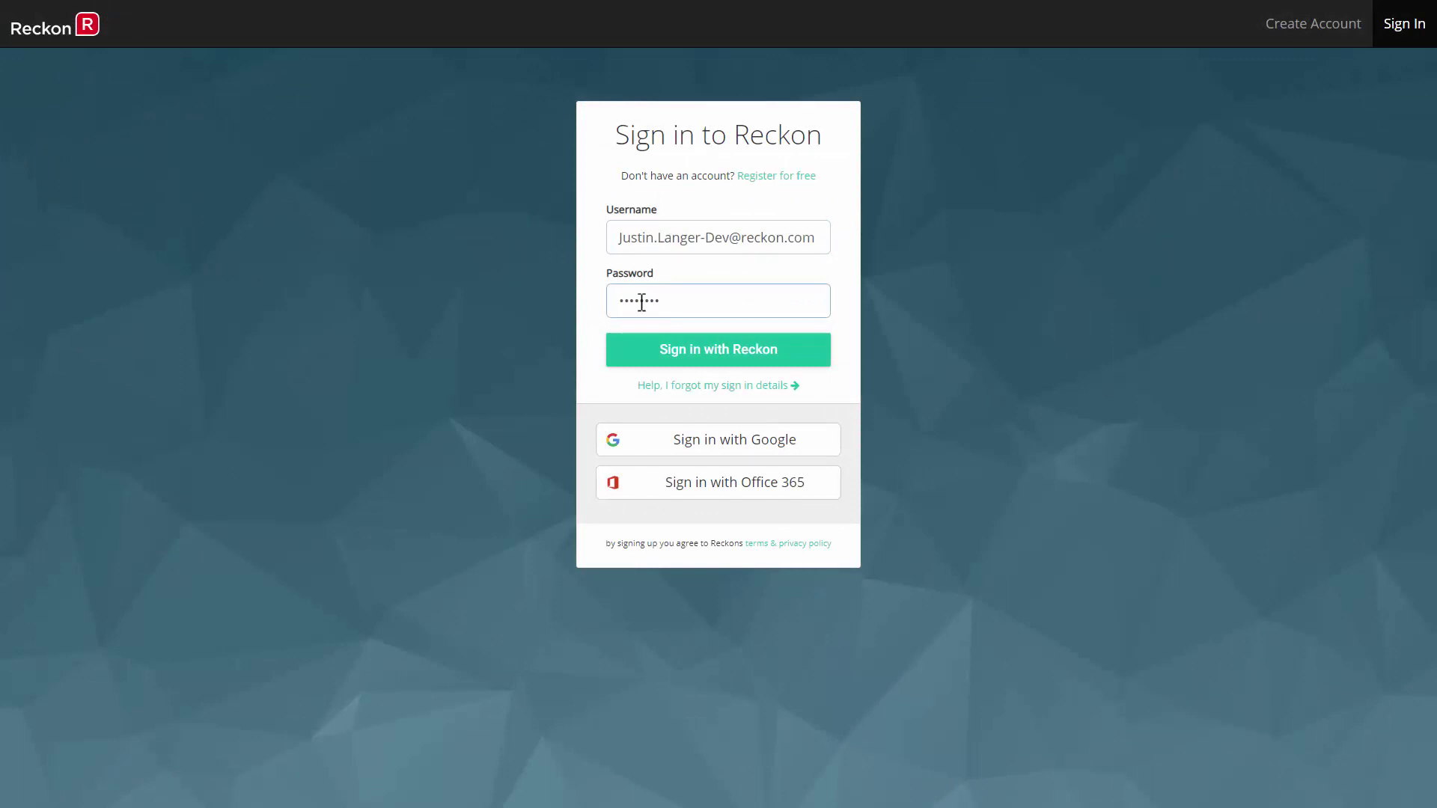
left_click(696, 358)
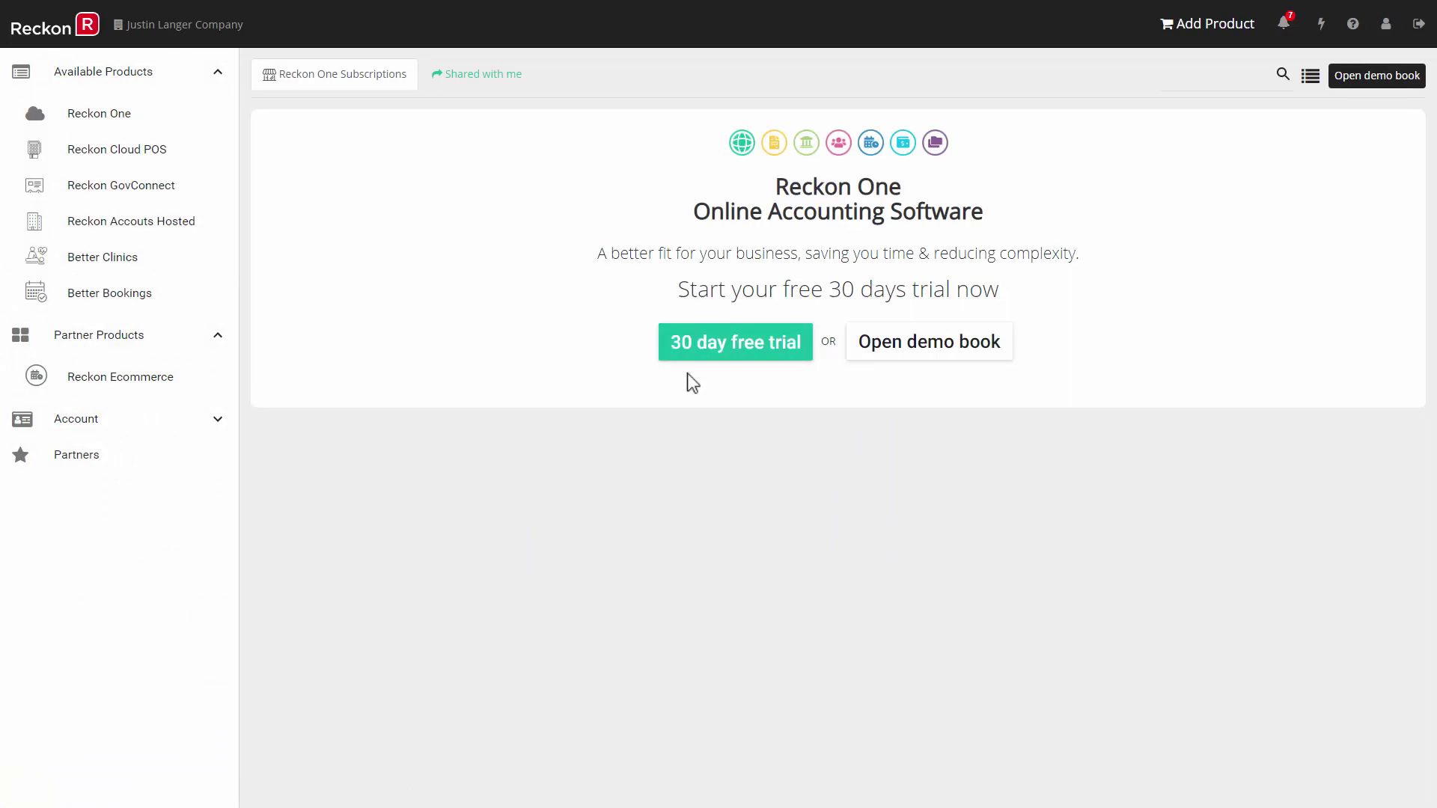
left_click(470, 77)
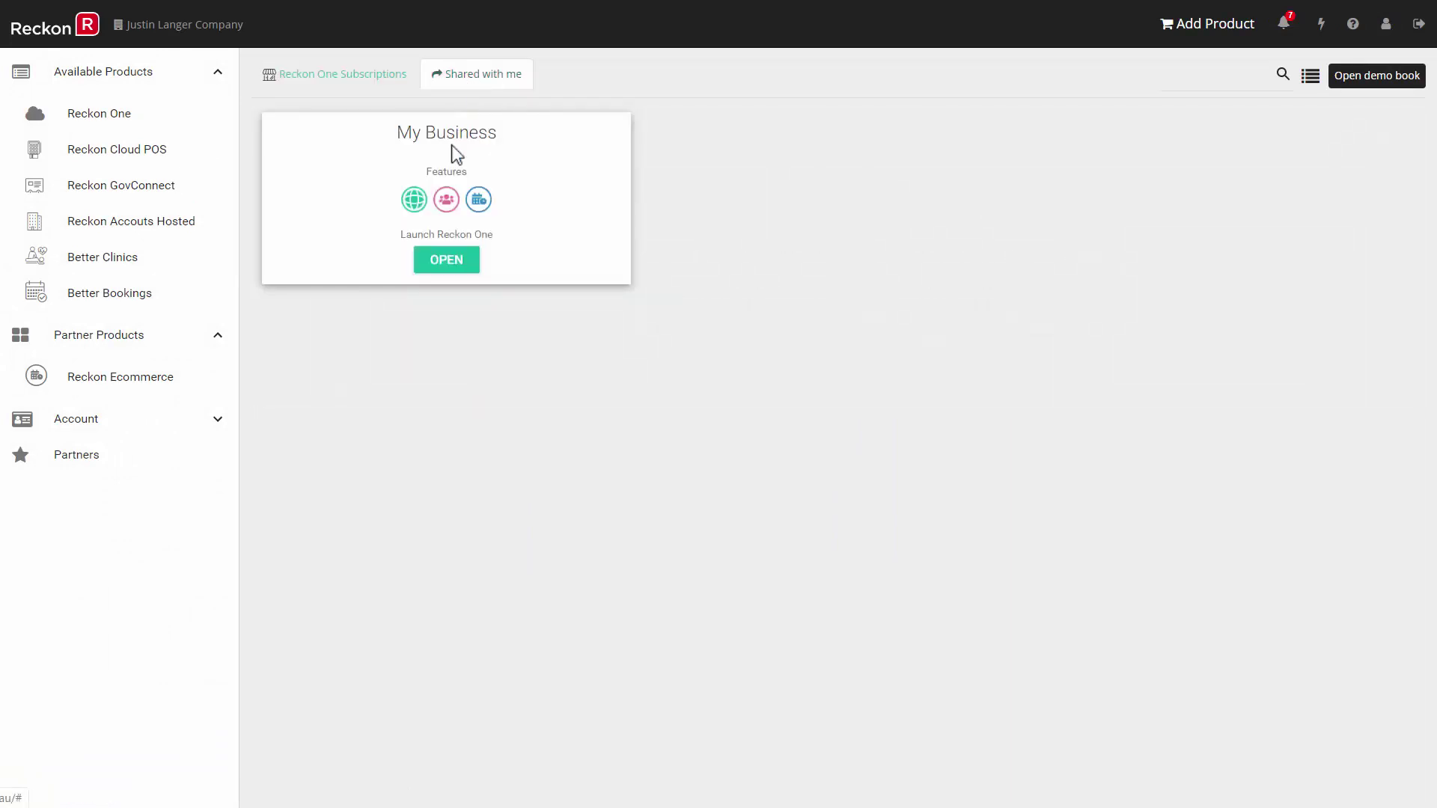
Open the shared My Business book to see the five approved 6–10 Jan 2020 timesheets.
left_click(446, 260)
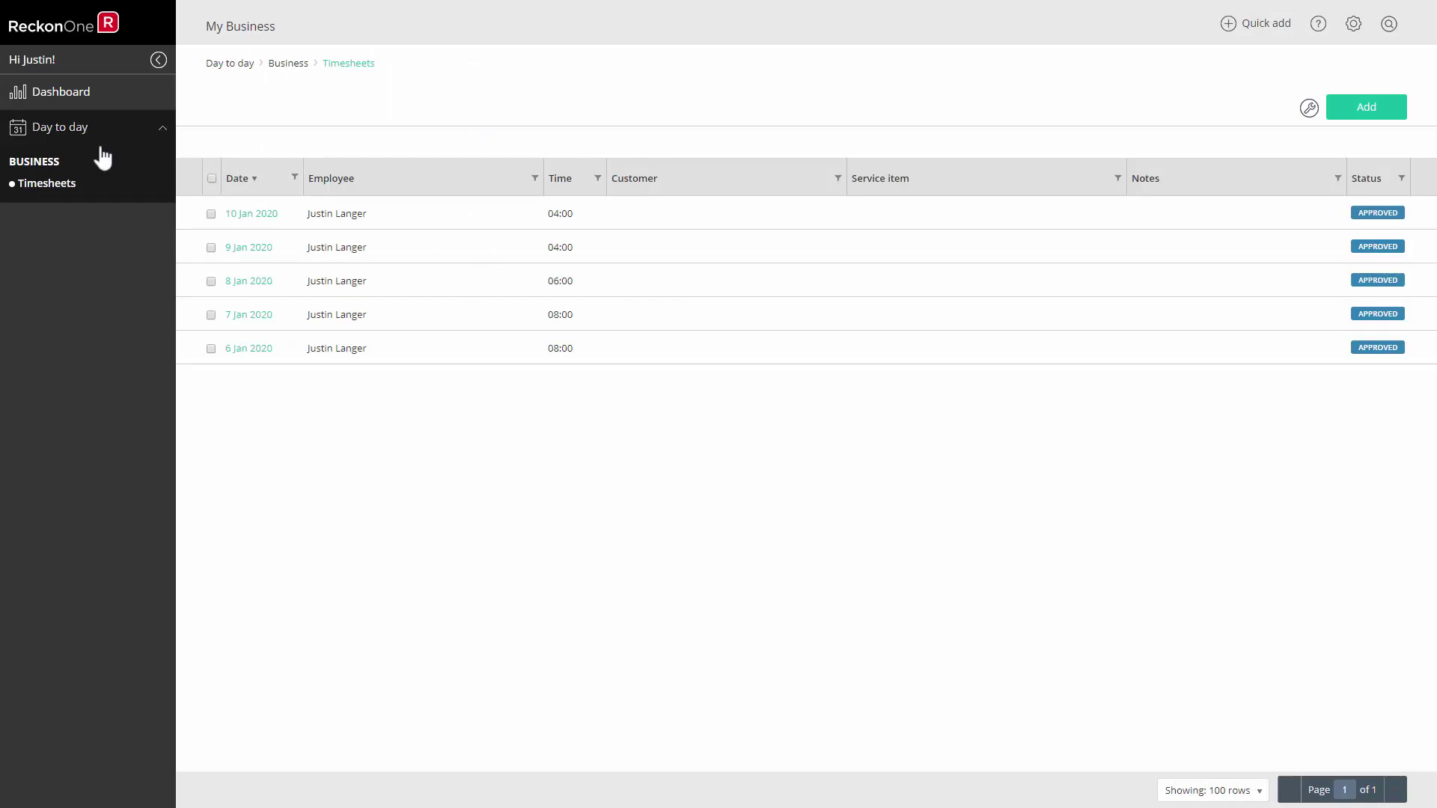